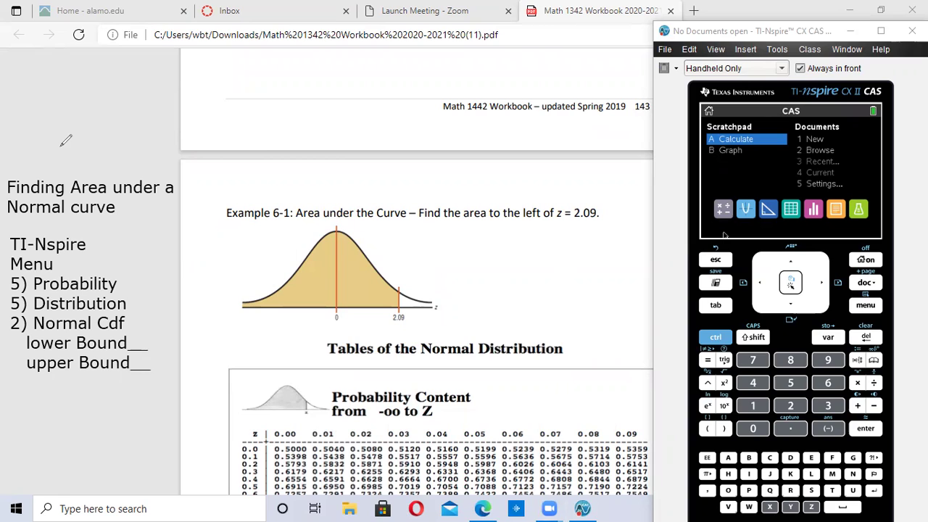
Step: Move the calculator window up to the top of the screen so the whole keypad fits beside the workbook
{"action": "left_click", "coordinate": [742, 7]}
{"action": "left_click", "coordinate": [761, 12]}
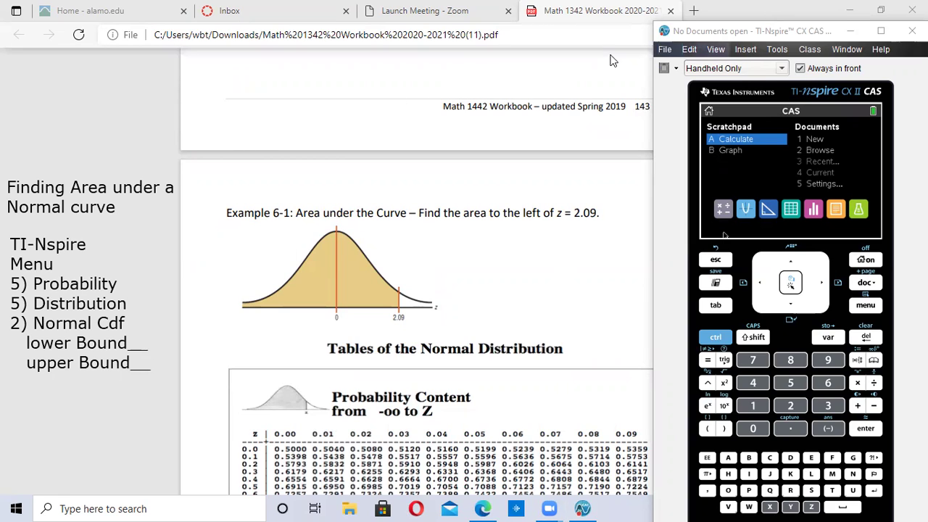
{"action": "right_click", "coordinate": [565, 63]}
{"action": "left_click_drag", "start_coordinate": [777, 37], "coordinate": [775, 19]}
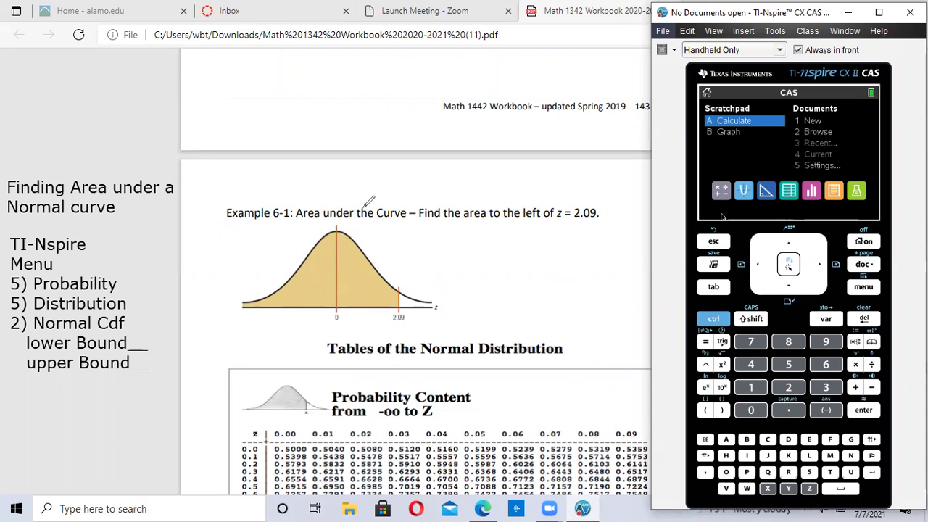
Step: Scribble over the area up to z = 2.09 on the Example 6-1 curve, add two arrows, and erase the drawing
{"action": "mouse_move", "coordinate": [367, 186]}
{"action": "left_mouse_down"}
{"action": "mouse_move", "coordinate": [340, 240]}
{"action": "mouse_move", "coordinate": [337, 227]}
{"action": "mouse_move", "coordinate": [355, 228]}
{"action": "mouse_move", "coordinate": [316, 261]}
{"action": "mouse_move", "coordinate": [318, 274]}
{"action": "mouse_move", "coordinate": [324, 299]}
{"action": "mouse_move", "coordinate": [387, 298]}
{"action": "left_mouse_up"}
{"action": "mouse_move", "coordinate": [430, 274]}
{"action": "left_mouse_down"}
{"action": "mouse_move", "coordinate": [416, 290]}
{"action": "mouse_move", "coordinate": [426, 289]}
{"action": "left_mouse_up"}
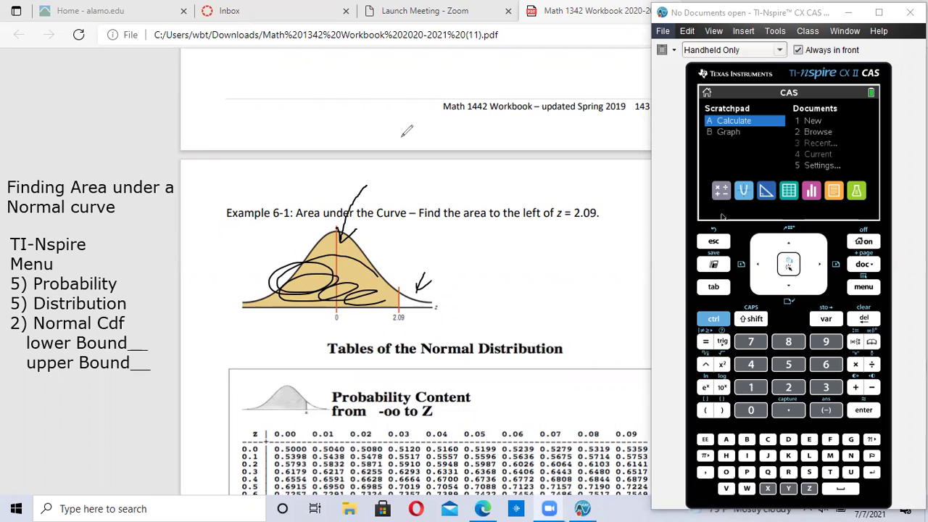
{"action": "left_click_drag", "start_coordinate": [364, 224], "coordinate": [310, 275]}
{"action": "left_click_drag", "start_coordinate": [392, 309], "coordinate": [447, 269]}
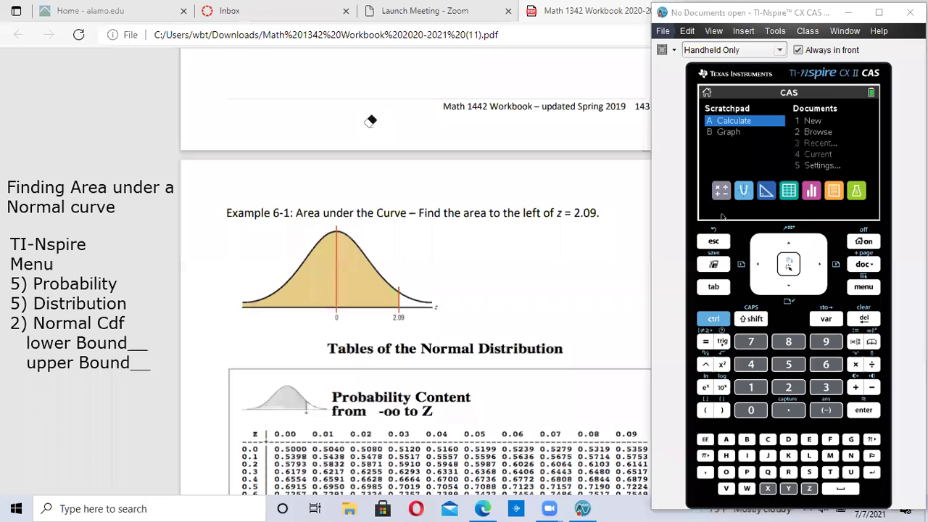
Step: Split the Example 6-1 curve at its mean, label the halves 0.50 and 50, and erase the markings
{"action": "mouse_move", "coordinate": [337, 230]}
{"action": "left_mouse_down"}
{"action": "mouse_move", "coordinate": [336, 306]}
{"action": "mouse_move", "coordinate": [259, 304]}
{"action": "left_mouse_up"}
{"action": "left_click_drag", "start_coordinate": [274, 247], "coordinate": [292, 233]}
{"action": "left_click_drag", "start_coordinate": [347, 276], "coordinate": [415, 273]}
{"action": "mouse_move", "coordinate": [376, 235]}
{"action": "left_mouse_down"}
{"action": "mouse_move", "coordinate": [367, 245]}
{"action": "mouse_move", "coordinate": [380, 237]}
{"action": "left_mouse_up"}
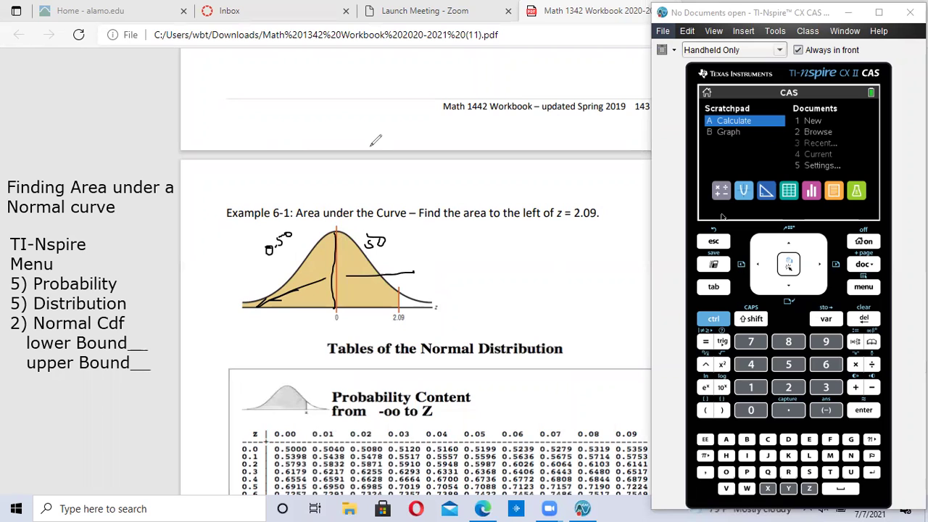
{"action": "mouse_move", "coordinate": [290, 229]}
{"action": "left_mouse_down"}
{"action": "mouse_move", "coordinate": [288, 268]}
{"action": "mouse_move", "coordinate": [268, 310]}
{"action": "mouse_move", "coordinate": [379, 267]}
{"action": "mouse_move", "coordinate": [406, 299]}
{"action": "left_mouse_up"}
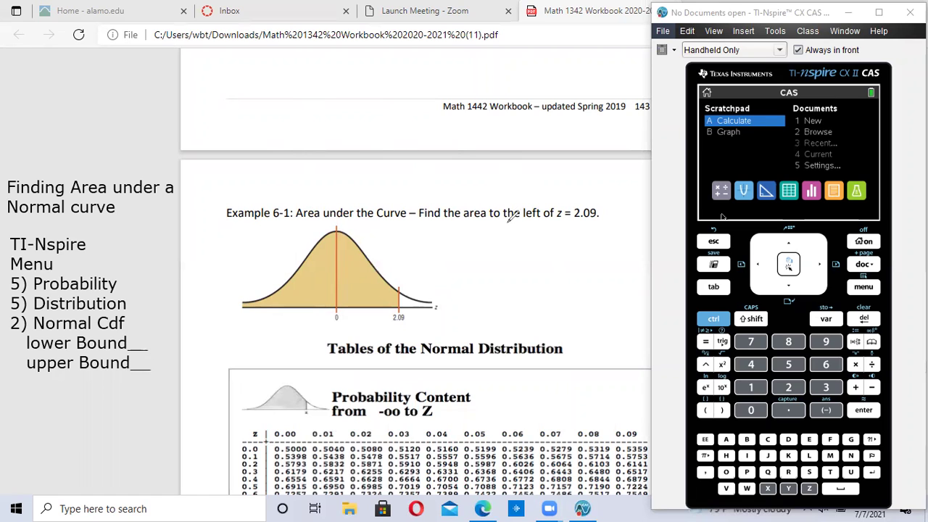
Step: Circle 2.09 under the Example 6-1 curve and mark the negative side with ticks, "neg" and -∞
{"action": "mouse_move", "coordinate": [411, 312]}
{"action": "left_mouse_down"}
{"action": "mouse_move", "coordinate": [387, 317]}
{"action": "mouse_move", "coordinate": [403, 323]}
{"action": "mouse_move", "coordinate": [410, 313]}
{"action": "left_mouse_up"}
{"action": "mouse_move", "coordinate": [230, 316]}
{"action": "left_mouse_down"}
{"action": "mouse_move", "coordinate": [226, 328]}
{"action": "mouse_move", "coordinate": [234, 324]}
{"action": "left_mouse_up"}
{"action": "mouse_move", "coordinate": [321, 303]}
{"action": "left_mouse_down"}
{"action": "mouse_move", "coordinate": [293, 303]}
{"action": "mouse_move", "coordinate": [279, 322]}
{"action": "mouse_move", "coordinate": [313, 308]}
{"action": "left_mouse_up"}
{"action": "left_click_drag", "start_coordinate": [203, 338], "coordinate": [239, 328]}
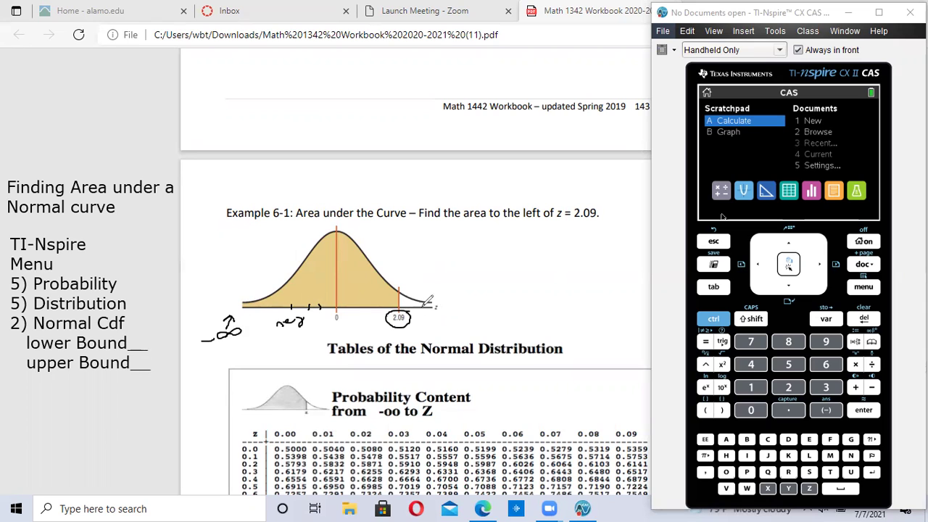
Step: Mark the positive side "pos" and ∞, write -99 and 99 at the curve's ends, and erase all markings
{"action": "mouse_move", "coordinate": [356, 305]}
{"action": "left_mouse_down"}
{"action": "mouse_move", "coordinate": [372, 310]}
{"action": "mouse_move", "coordinate": [355, 332]}
{"action": "mouse_move", "coordinate": [367, 324]}
{"action": "left_mouse_up"}
{"action": "left_click_drag", "start_coordinate": [456, 308], "coordinate": [466, 310]}
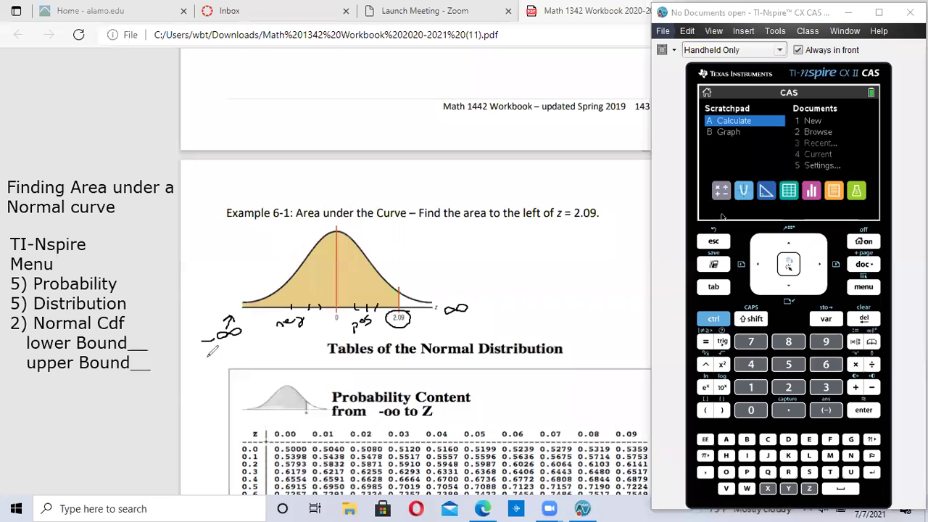
{"action": "left_click_drag", "start_coordinate": [207, 360], "coordinate": [237, 355]}
{"action": "mouse_move", "coordinate": [451, 319]}
{"action": "left_mouse_down"}
{"action": "mouse_move", "coordinate": [460, 329]}
{"action": "mouse_move", "coordinate": [477, 324]}
{"action": "left_mouse_up"}
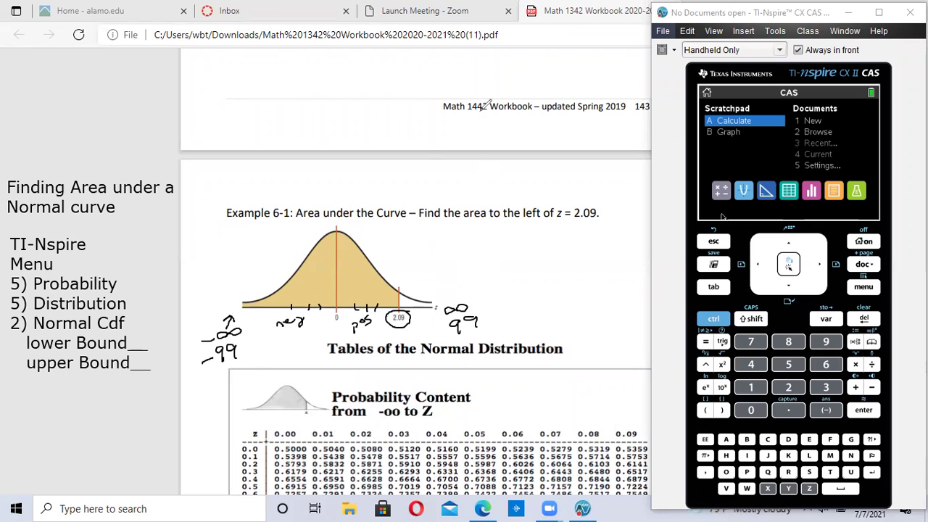
{"action": "mouse_move", "coordinate": [330, 319]}
{"action": "left_mouse_down"}
{"action": "mouse_move", "coordinate": [294, 306]}
{"action": "mouse_move", "coordinate": [257, 310]}
{"action": "mouse_move", "coordinate": [467, 292]}
{"action": "mouse_move", "coordinate": [466, 336]}
{"action": "left_mouse_up"}
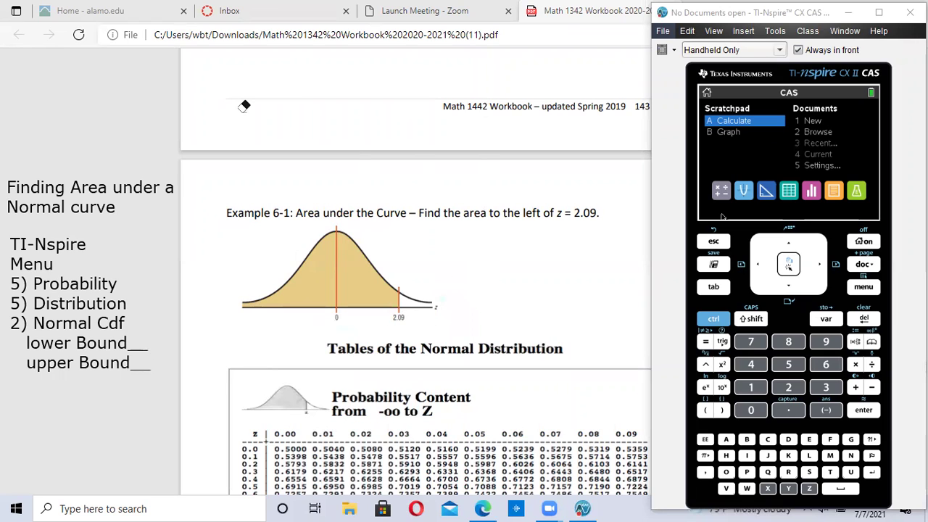
Step: Mark -99 as the boxed lower bound, circle 2.09 as the upper bound, and hatch the area between them
{"action": "mouse_move", "coordinate": [242, 314]}
{"action": "left_mouse_down"}
{"action": "mouse_move", "coordinate": [237, 327]}
{"action": "mouse_move", "coordinate": [240, 313]}
{"action": "mouse_move", "coordinate": [247, 323]}
{"action": "mouse_move", "coordinate": [234, 337]}
{"action": "mouse_move", "coordinate": [253, 349]}
{"action": "left_mouse_up"}
{"action": "mouse_move", "coordinate": [399, 309]}
{"action": "left_mouse_down"}
{"action": "mouse_move", "coordinate": [410, 329]}
{"action": "mouse_move", "coordinate": [403, 307]}
{"action": "left_mouse_up"}
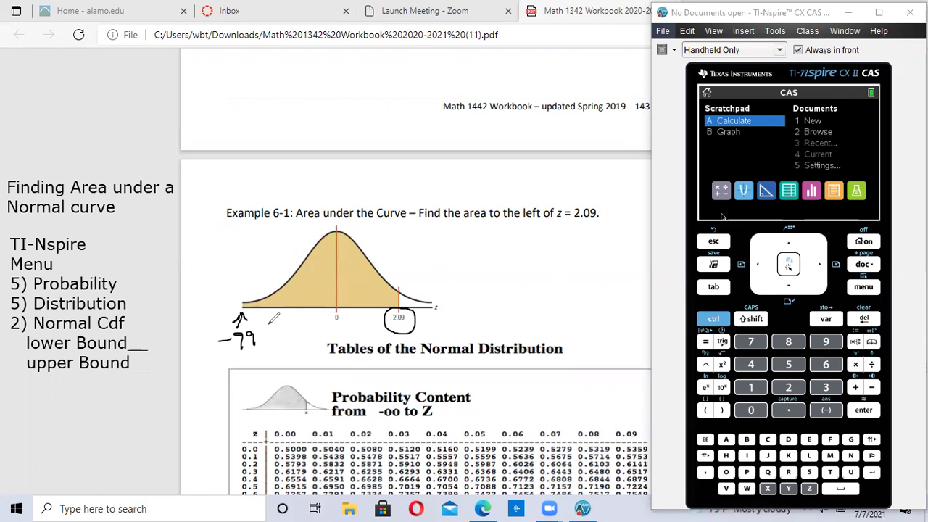
{"action": "mouse_move", "coordinate": [266, 317]}
{"action": "left_mouse_down"}
{"action": "mouse_move", "coordinate": [215, 363]}
{"action": "mouse_move", "coordinate": [266, 356]}
{"action": "left_mouse_up"}
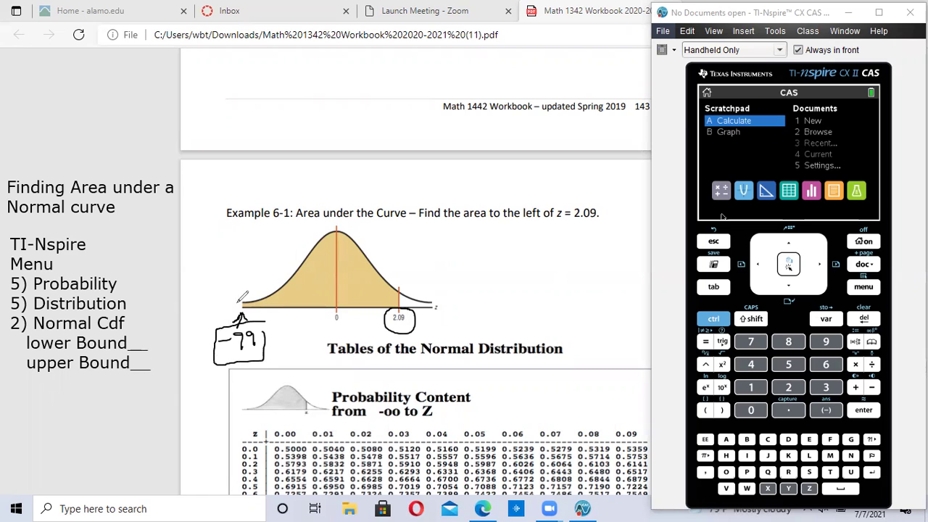
{"action": "left_click_drag", "start_coordinate": [243, 296], "coordinate": [243, 306]}
{"action": "mouse_move", "coordinate": [397, 290]}
{"action": "left_mouse_down"}
{"action": "mouse_move", "coordinate": [397, 306]}
{"action": "mouse_move", "coordinate": [354, 254]}
{"action": "mouse_move", "coordinate": [308, 264]}
{"action": "mouse_move", "coordinate": [267, 299]}
{"action": "left_mouse_up"}
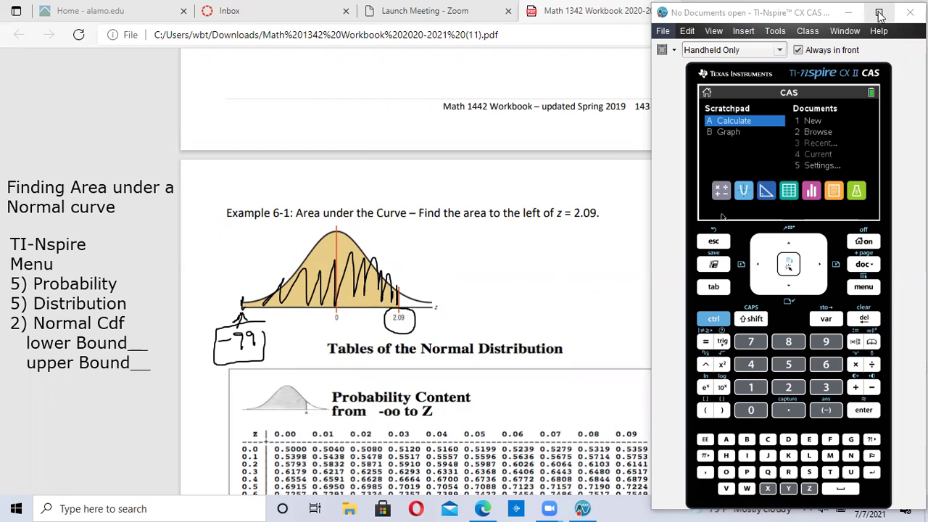
Step: Maximize the TI-Nspire calculator window and create a new document with a Calculator page
{"action": "left_click", "coordinate": [879, 14]}
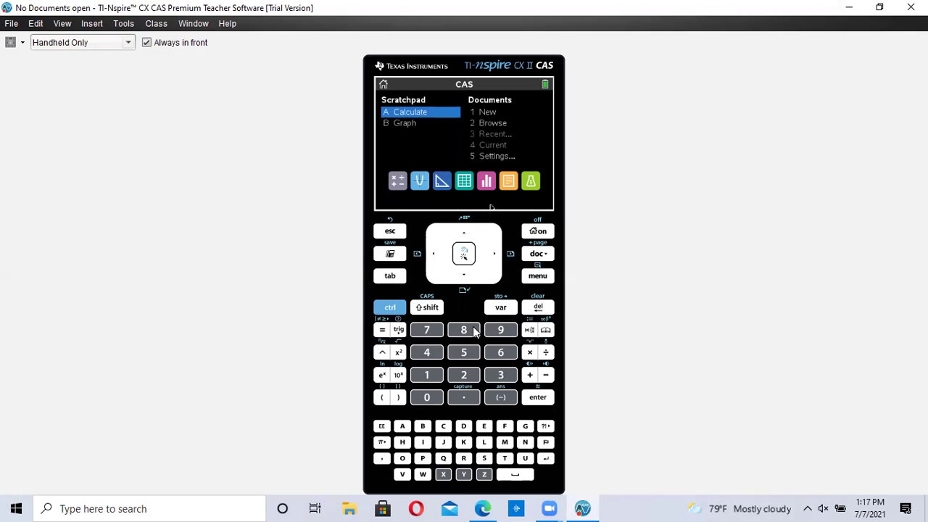
{"action": "left_click", "coordinate": [403, 426]}
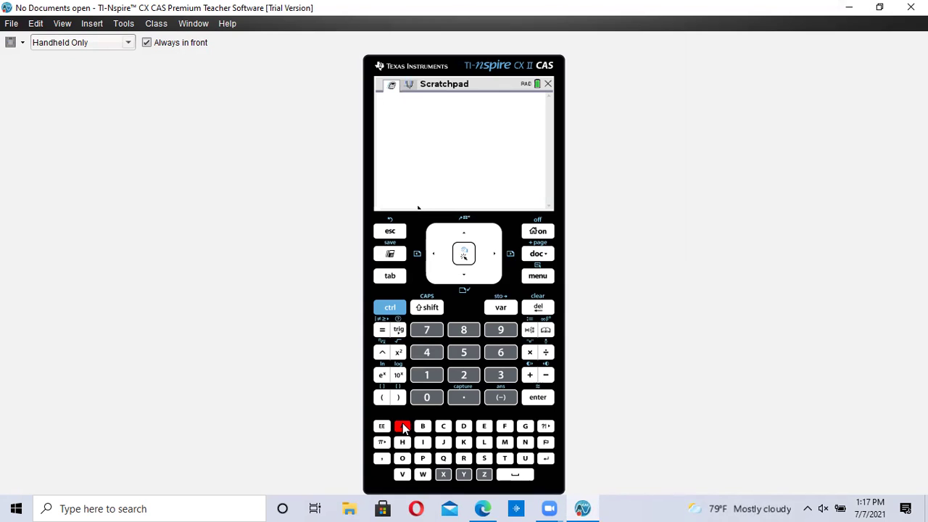
{"action": "left_click", "coordinate": [548, 85]}
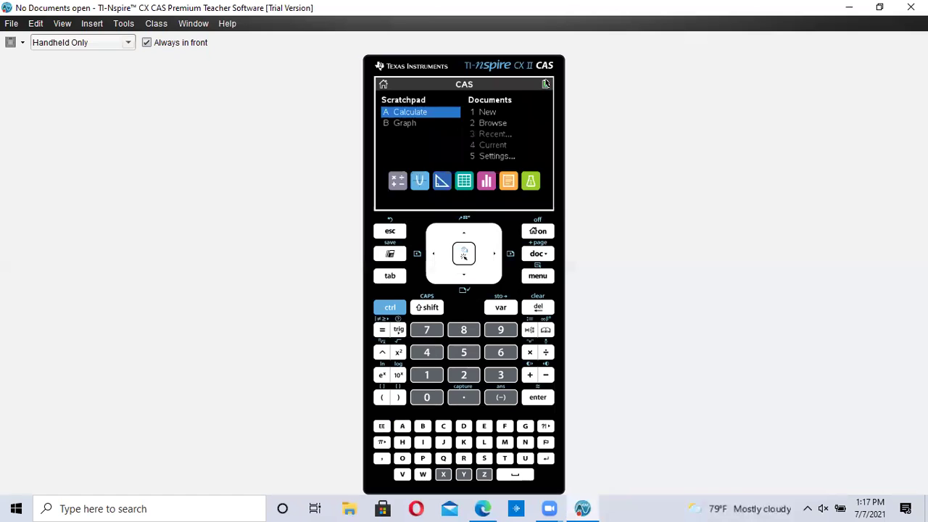
{"action": "left_click", "coordinate": [483, 114]}
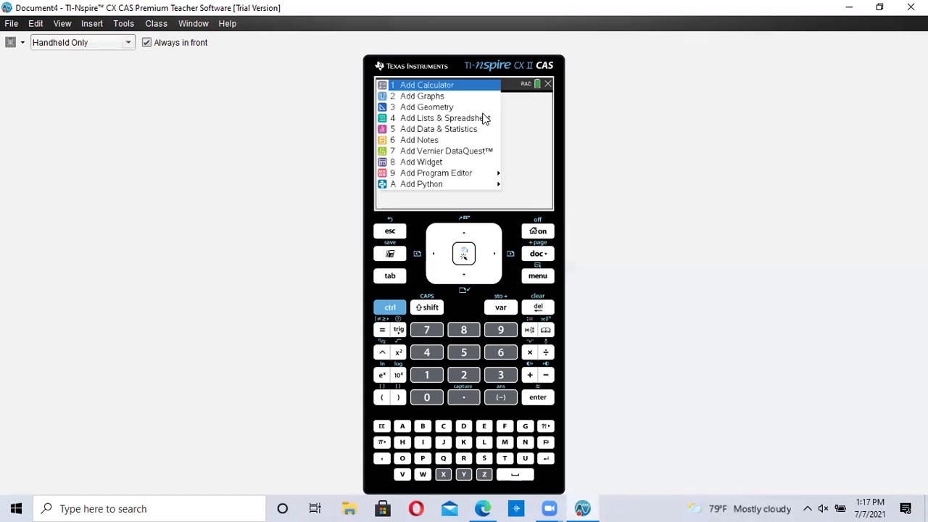
{"action": "left_click", "coordinate": [428, 86]}
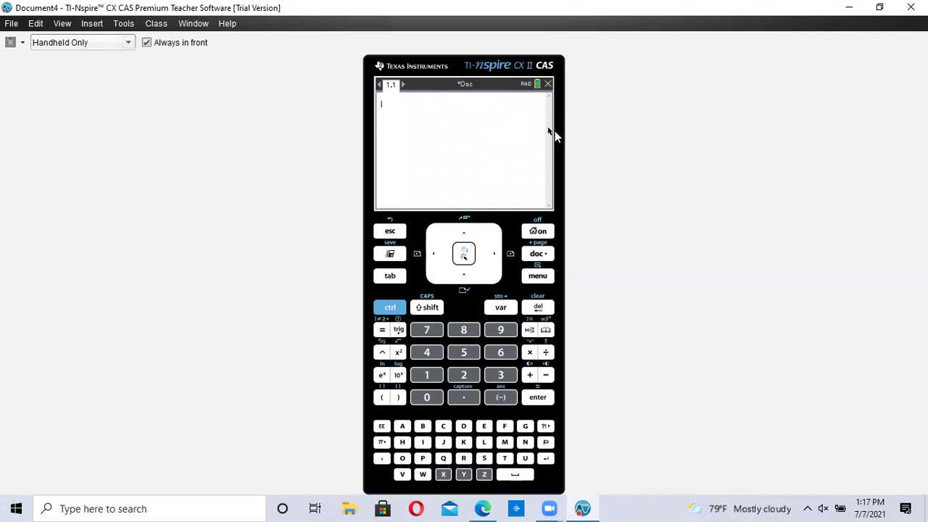
Step: Open the Normal Cdf dialog from the Probability distributions
{"action": "left_click", "coordinate": [538, 276]}
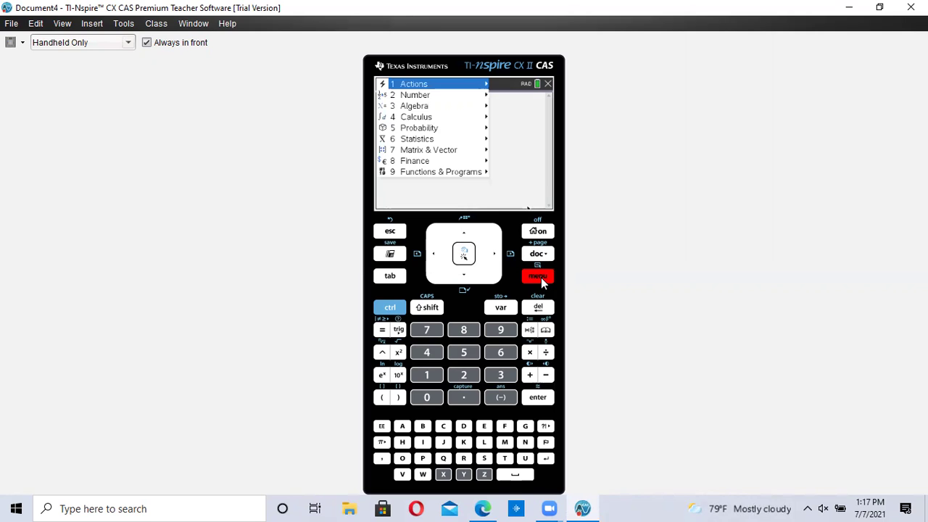
{"action": "left_click", "coordinate": [463, 353]}
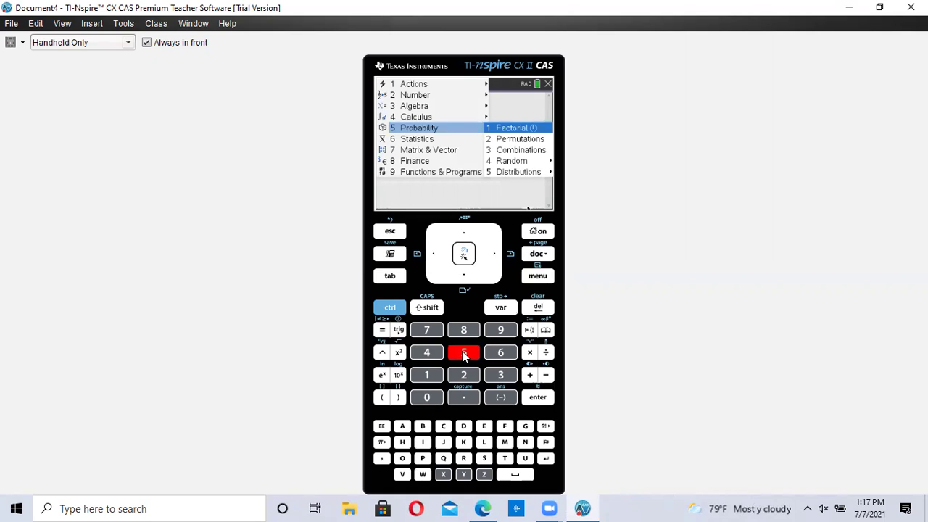
{"action": "left_click", "coordinate": [463, 353]}
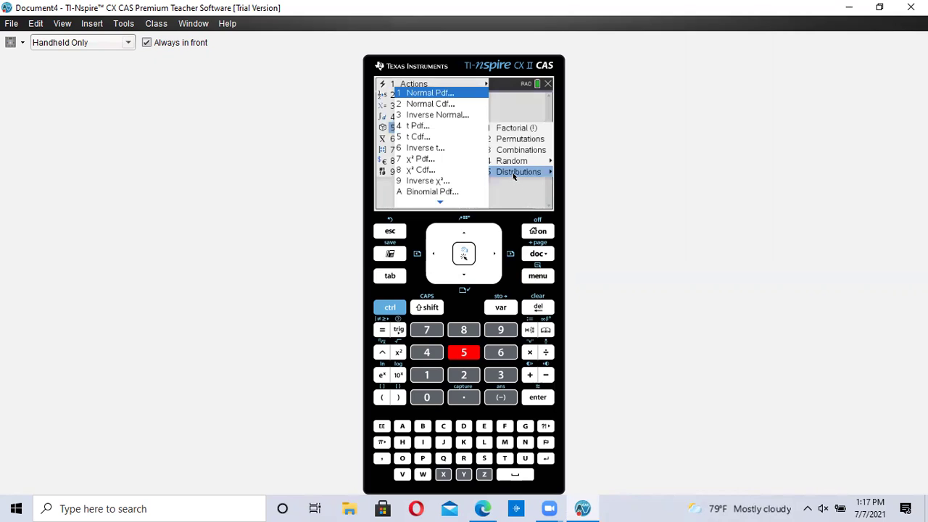
{"action": "left_click", "coordinate": [446, 108]}
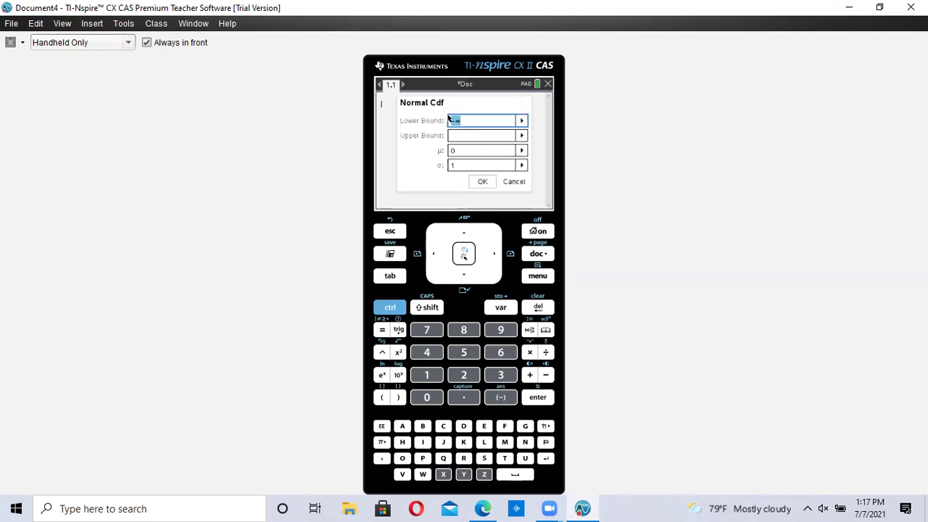
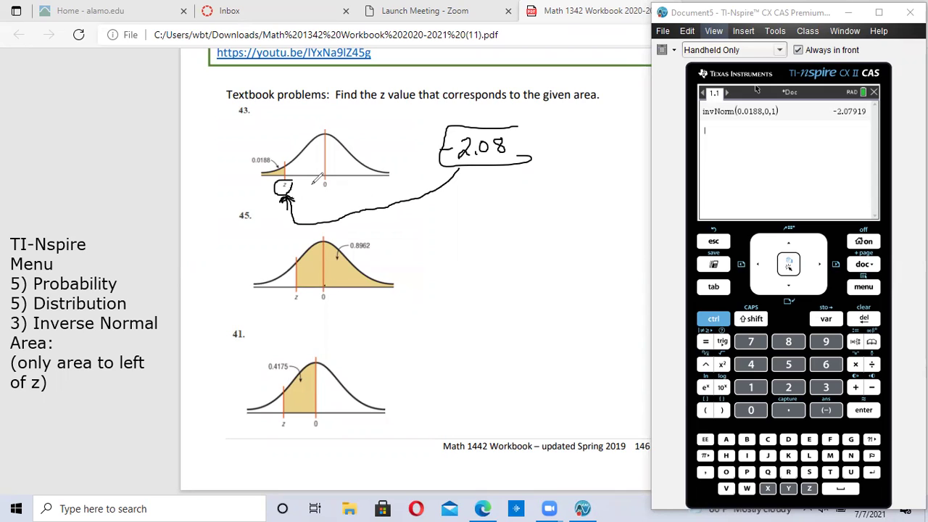
Step: Label the sides of problem 43's curve "neg" and "pos", and circle z under problem 45's curve
{"action": "mouse_move", "coordinate": [317, 179]}
{"action": "left_mouse_down"}
{"action": "mouse_move", "coordinate": [301, 174]}
{"action": "mouse_move", "coordinate": [327, 163]}
{"action": "mouse_move", "coordinate": [344, 182]}
{"action": "mouse_move", "coordinate": [357, 165]}
{"action": "mouse_move", "coordinate": [378, 178]}
{"action": "mouse_move", "coordinate": [370, 174]}
{"action": "left_mouse_up"}
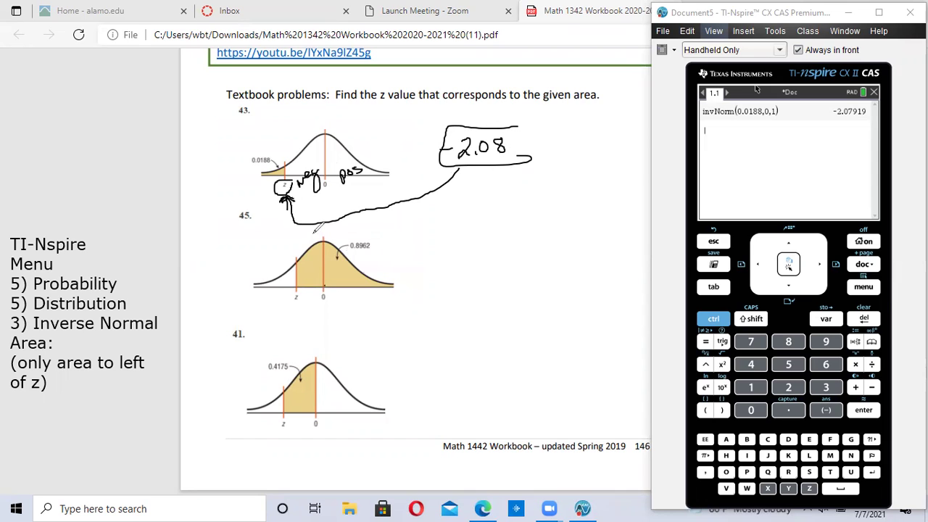
{"action": "left_click_drag", "start_coordinate": [297, 290], "coordinate": [300, 302]}
{"action": "left_click_drag", "start_coordinate": [305, 267], "coordinate": [348, 274]}
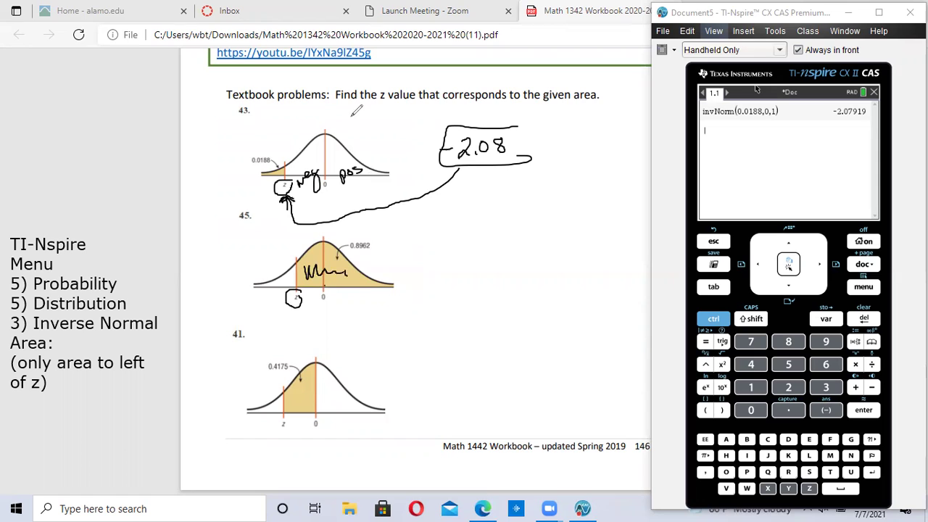
{"action": "left_click_drag", "start_coordinate": [349, 274], "coordinate": [290, 274]}
Step: Underline the note "only area to left of z" and draw an arrow up to the circled z in problem 45
{"action": "left_click_drag", "start_coordinate": [19, 368], "coordinate": [145, 370]}
{"action": "left_click_drag", "start_coordinate": [12, 392], "coordinate": [38, 393]}
{"action": "left_click_drag", "start_coordinate": [293, 321], "coordinate": [288, 314]}
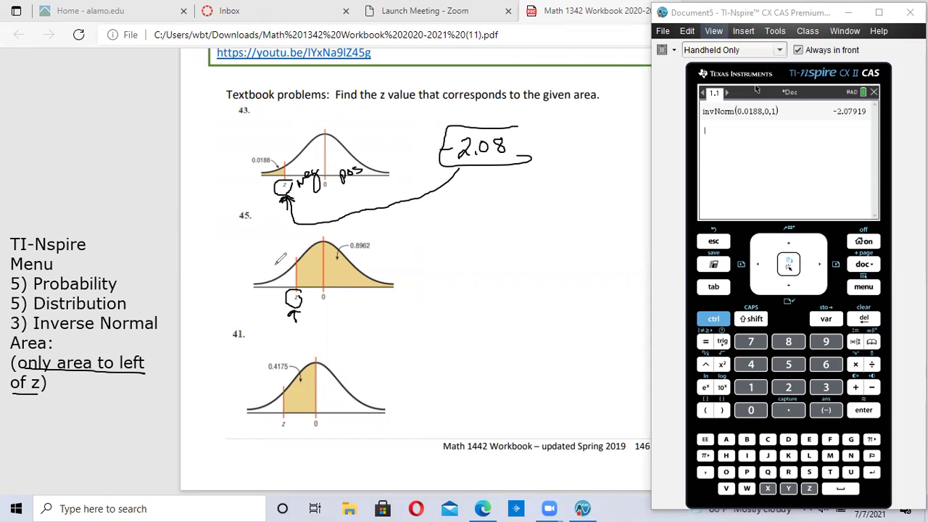
Step: Draw an arrow to the unshaded left tail of problem 45's curve and circle the whole curve
{"action": "left_click_drag", "start_coordinate": [264, 265], "coordinate": [277, 274]}
{"action": "mouse_move", "coordinate": [366, 227]}
{"action": "left_mouse_down"}
{"action": "mouse_move", "coordinate": [345, 225]}
{"action": "mouse_move", "coordinate": [229, 263]}
{"action": "mouse_move", "coordinate": [348, 299]}
{"action": "left_mouse_up"}
{"action": "left_click_drag", "start_coordinate": [407, 290], "coordinate": [353, 218]}
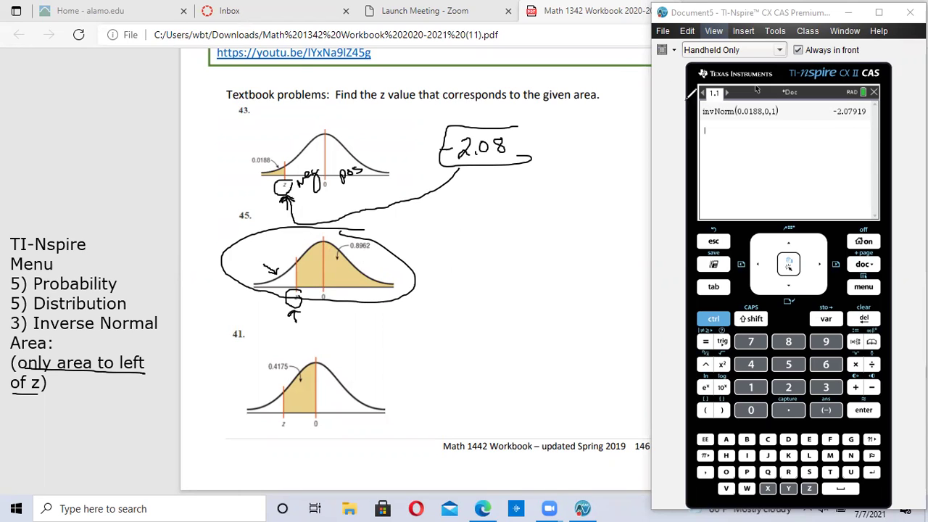
Step: Calculate 1-0.8962 on the calculator to get the area left of z in problem 45
{"action": "right_click", "coordinate": [597, 137]}
{"action": "left_click", "coordinate": [699, 134]}
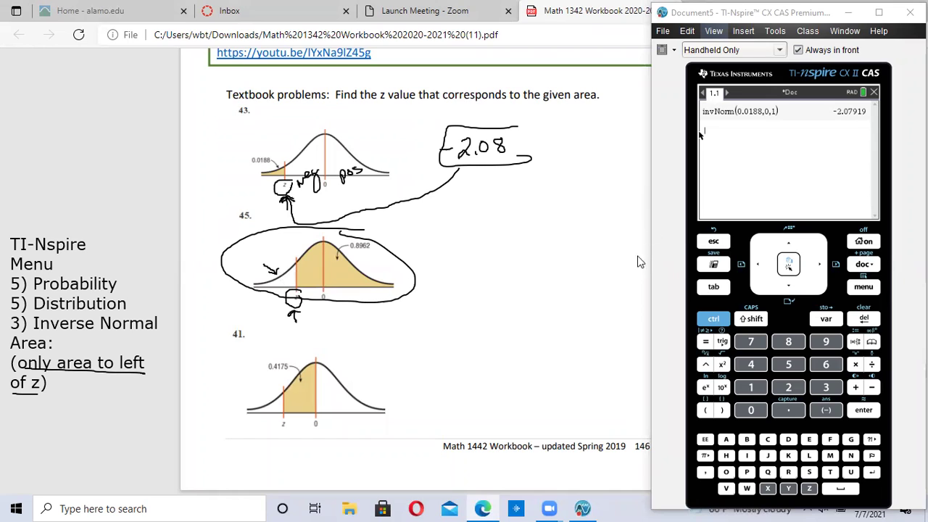
{"action": "left_click", "coordinate": [754, 389]}
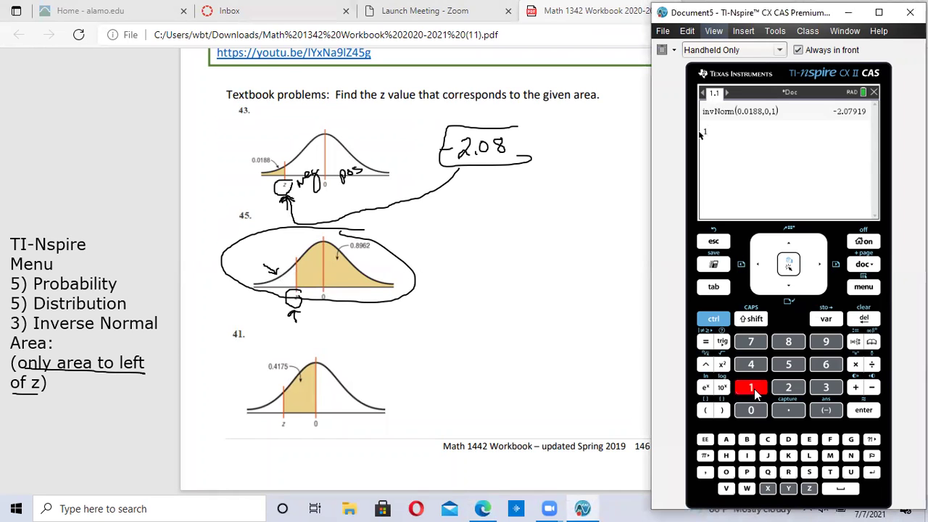
{"action": "type", "text": "-"}
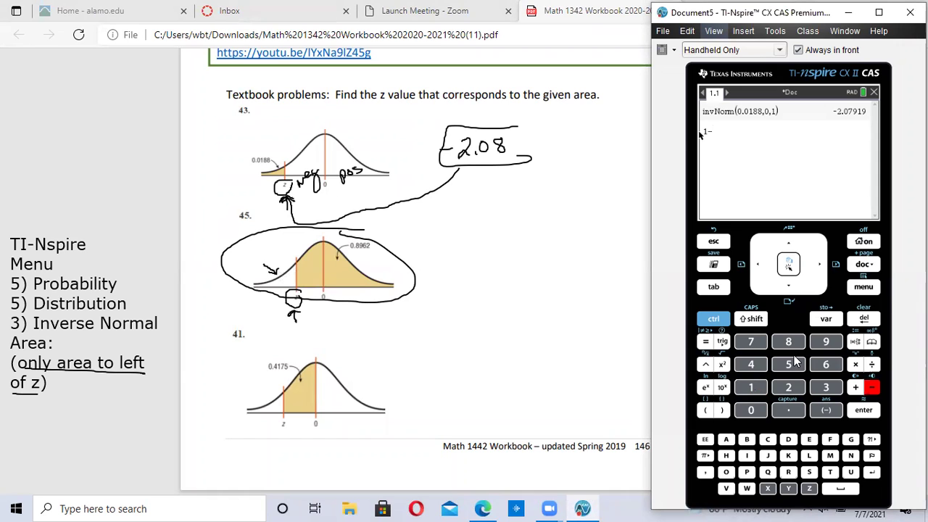
{"action": "type", "text": "0.8"}
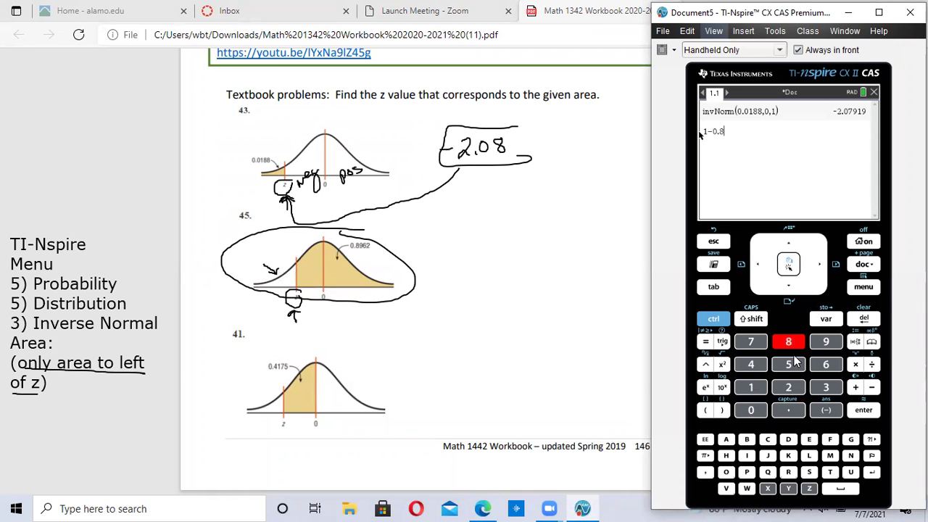
{"action": "type", "text": "962"}
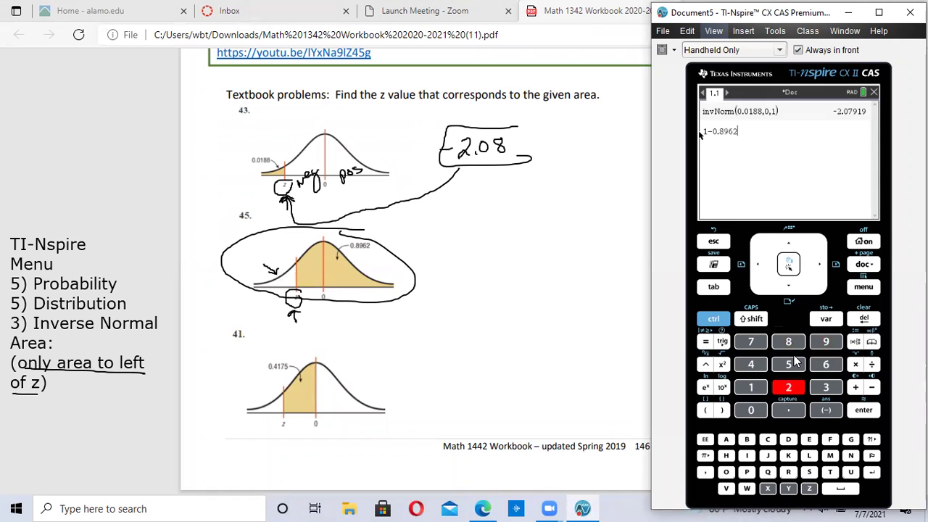
{"action": "key", "text": "Return"}
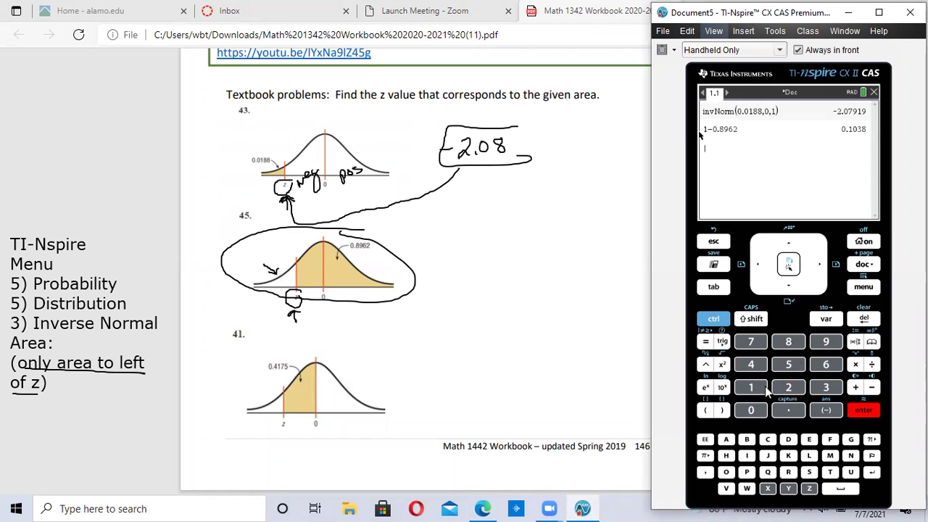
{"action": "type", "text": "1"}
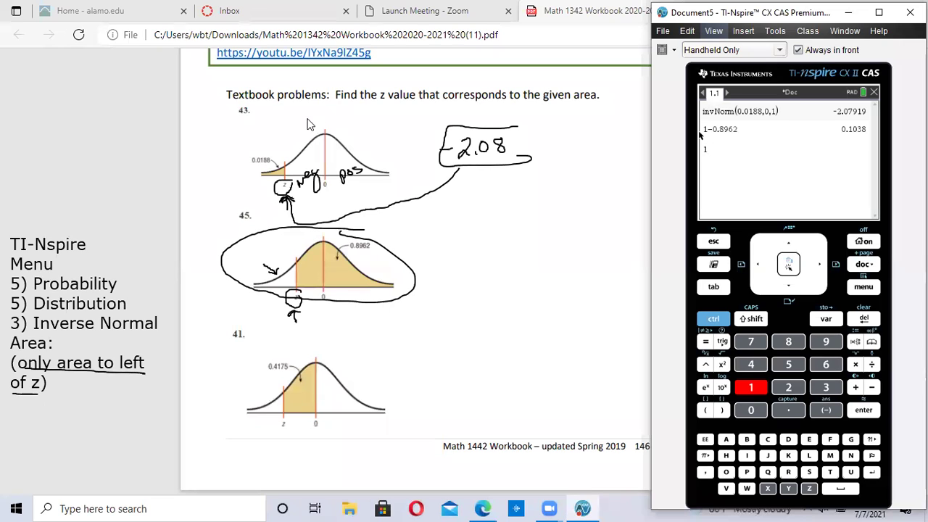
Step: Write 0.1038 above the left tail of problem 45's curve and underline it
{"action": "mouse_move", "coordinate": [237, 258]}
{"action": "left_mouse_down"}
{"action": "mouse_move", "coordinate": [267, 255]}
{"action": "mouse_move", "coordinate": [274, 244]}
{"action": "left_mouse_up"}
{"action": "left_click_drag", "start_coordinate": [236, 269], "coordinate": [278, 253]}
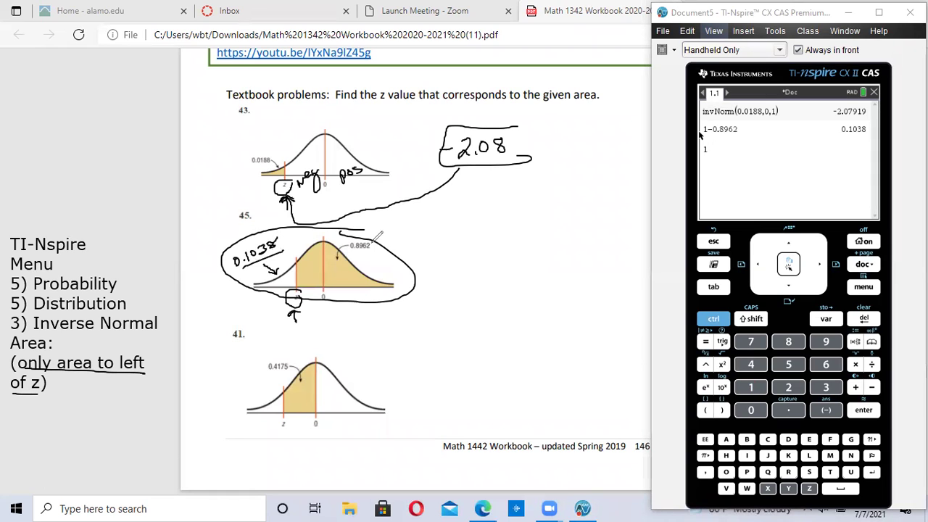
Step: Underline 0.8962, add an arrow and plus sign beside problem 45's number, and erase the circles around z and the curve
{"action": "left_click_drag", "start_coordinate": [350, 254], "coordinate": [394, 244]}
{"action": "mouse_move", "coordinate": [215, 224]}
{"action": "left_mouse_down"}
{"action": "mouse_move", "coordinate": [226, 235]}
{"action": "mouse_move", "coordinate": [266, 216]}
{"action": "mouse_move", "coordinate": [261, 222]}
{"action": "left_mouse_up"}
{"action": "mouse_move", "coordinate": [299, 287]}
{"action": "left_mouse_down"}
{"action": "mouse_move", "coordinate": [292, 308]}
{"action": "mouse_move", "coordinate": [309, 278]}
{"action": "left_mouse_up"}
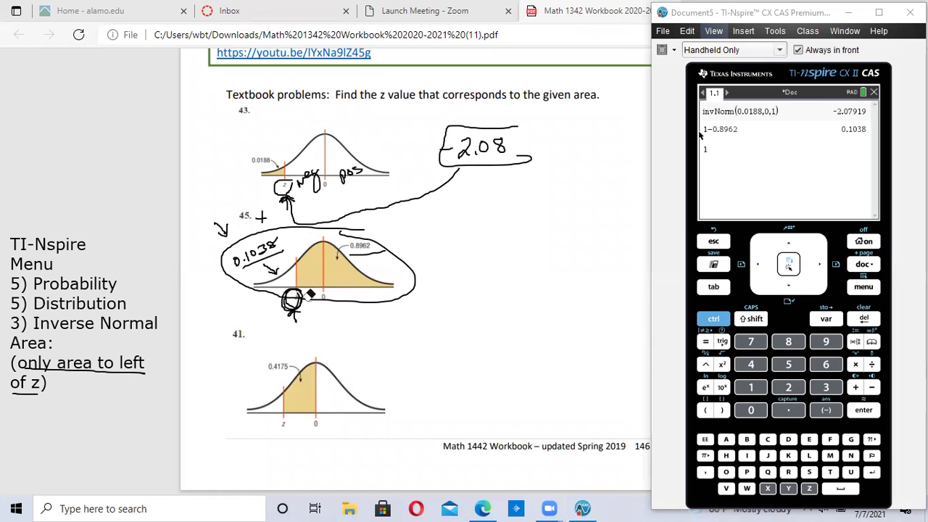
{"action": "left_click_drag", "start_coordinate": [307, 291], "coordinate": [303, 295]}
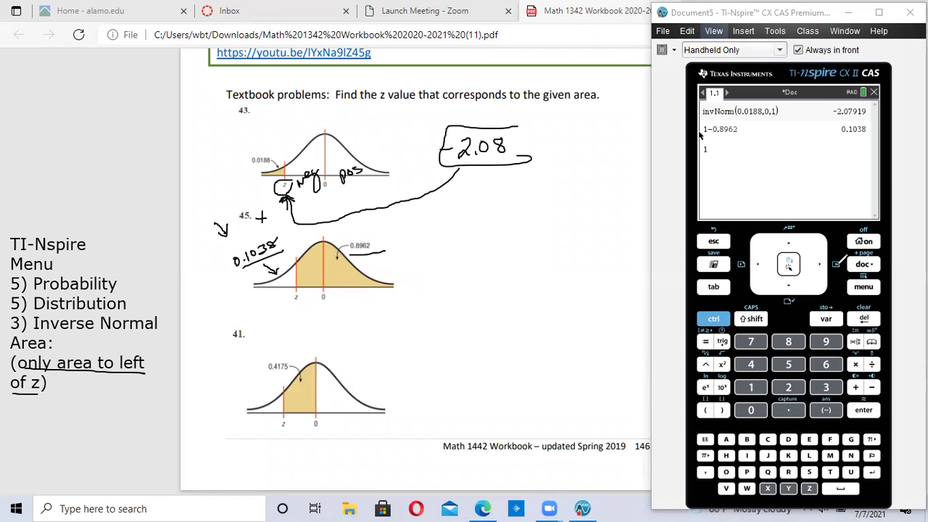
{"action": "left_click", "coordinate": [571, 209]}
{"action": "left_click", "coordinate": [611, 158]}
{"action": "right_click", "coordinate": [563, 258]}
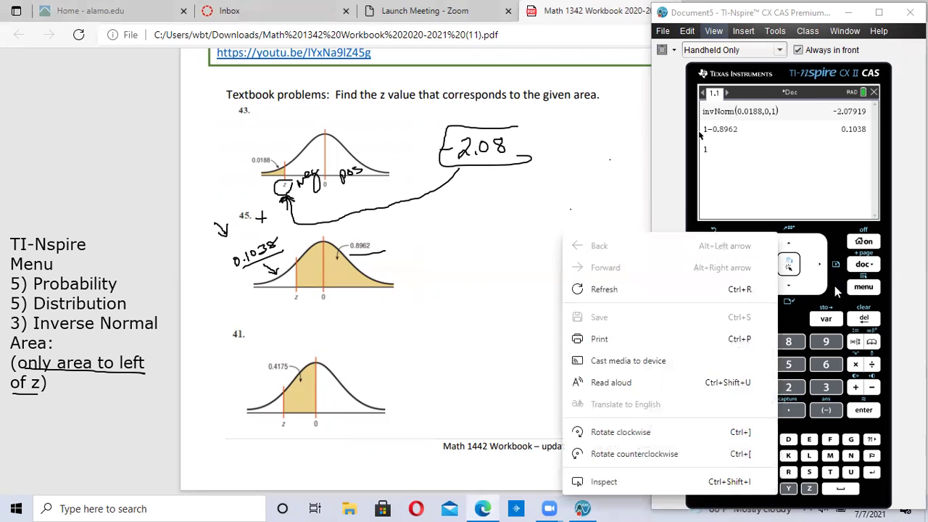
Step: Compute problem 45's z value with Inverse Normal, using area 0.1038, μ 0 and σ 1
{"action": "left_click", "coordinate": [859, 288]}
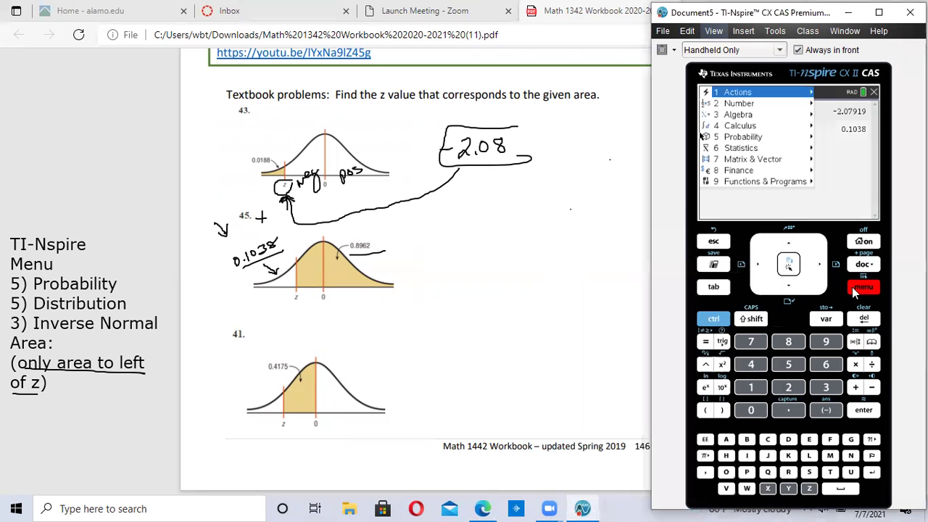
{"action": "left_click", "coordinate": [739, 138]}
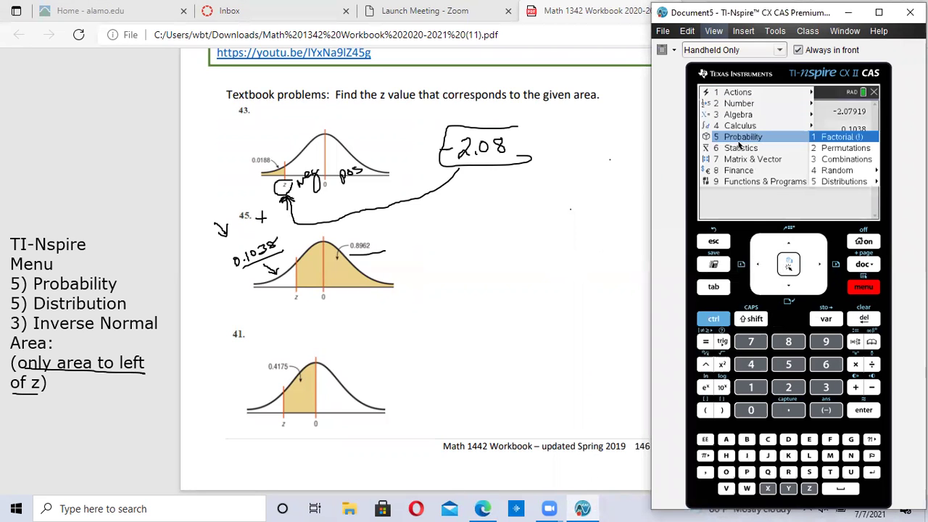
{"action": "left_click", "coordinate": [839, 186]}
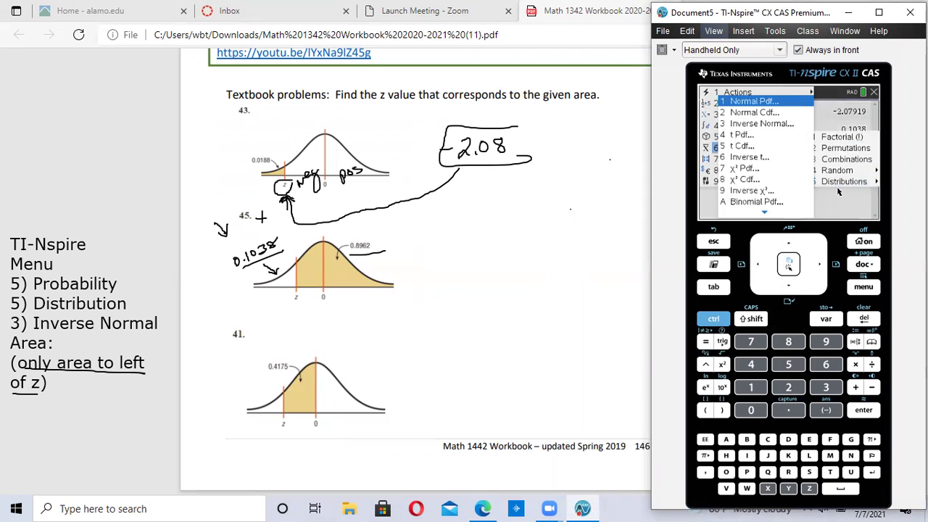
{"action": "left_click", "coordinate": [746, 125]}
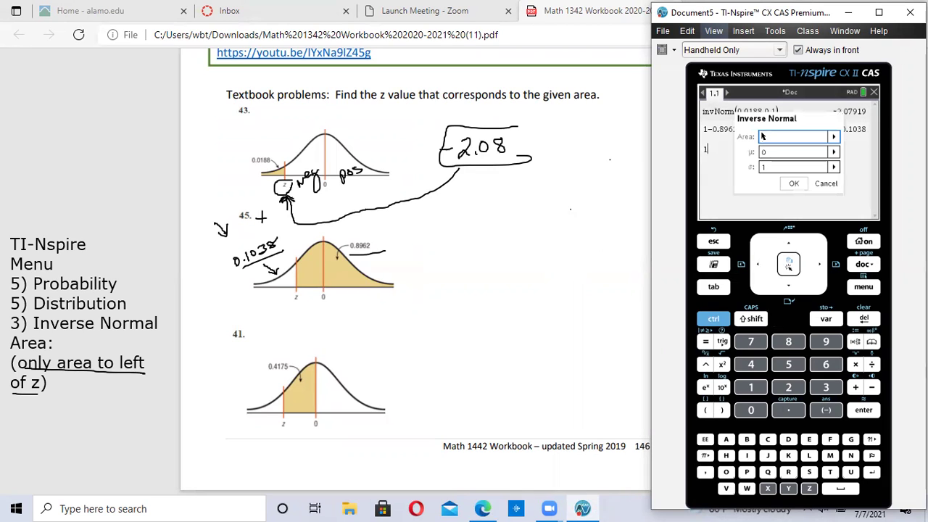
{"action": "type", "text": "0"}
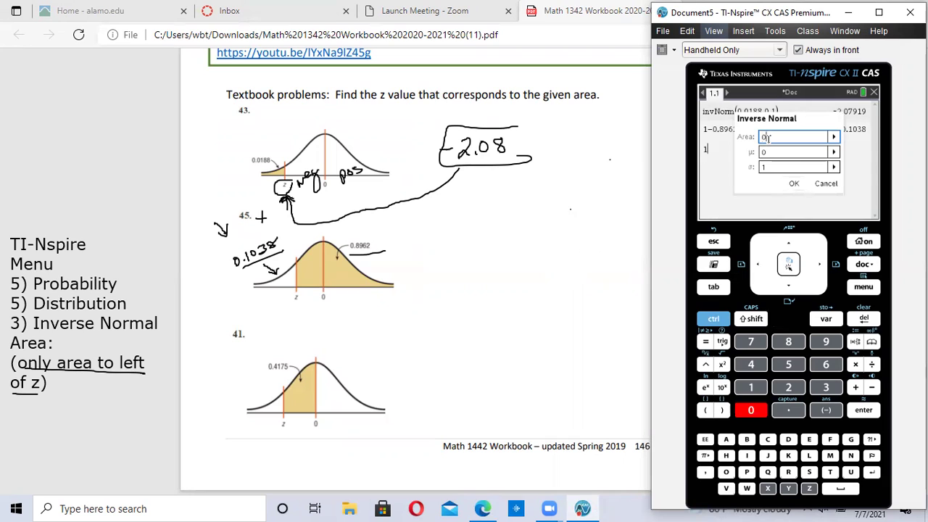
{"action": "type", "text": ".1038"}
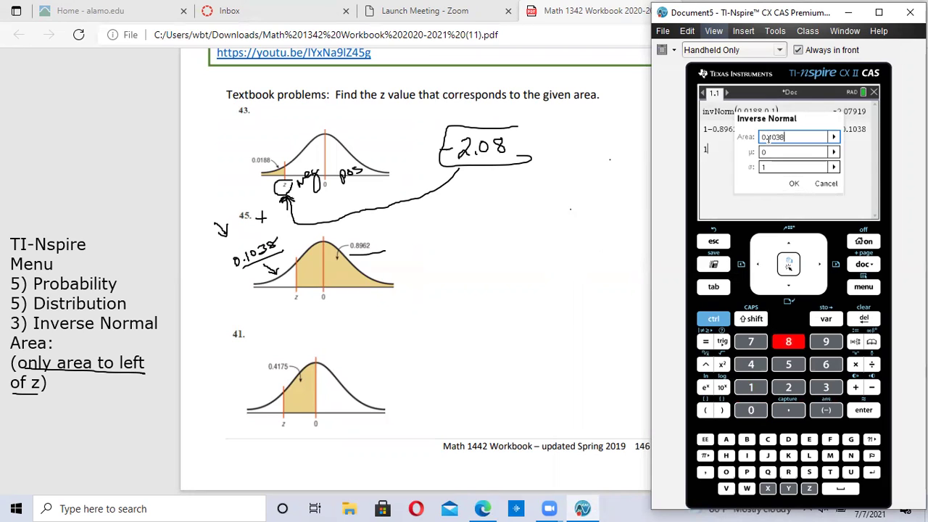
{"action": "left_click", "coordinate": [794, 185]}
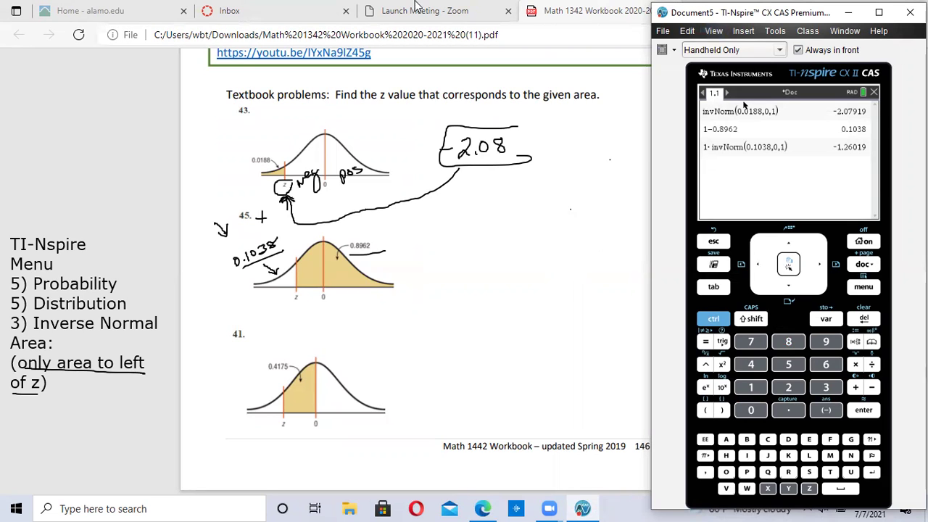
Step: Draw an arrow up to z below problem 45's curve and write -1.26 beside it
{"action": "mouse_move", "coordinate": [297, 310]}
{"action": "left_mouse_down"}
{"action": "mouse_move", "coordinate": [296, 321]}
{"action": "mouse_move", "coordinate": [362, 318]}
{"action": "left_mouse_up"}
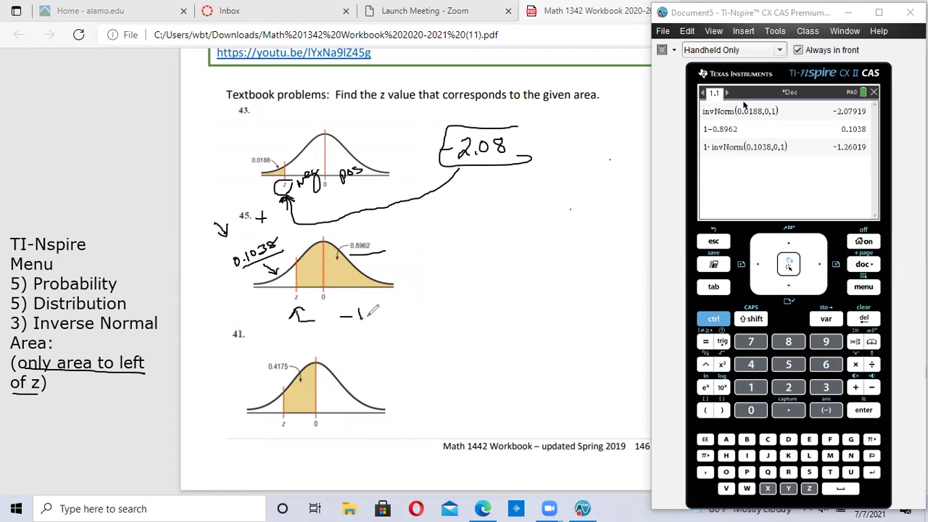
{"action": "left_click", "coordinate": [367, 317]}
{"action": "right_click", "coordinate": [379, 305]}
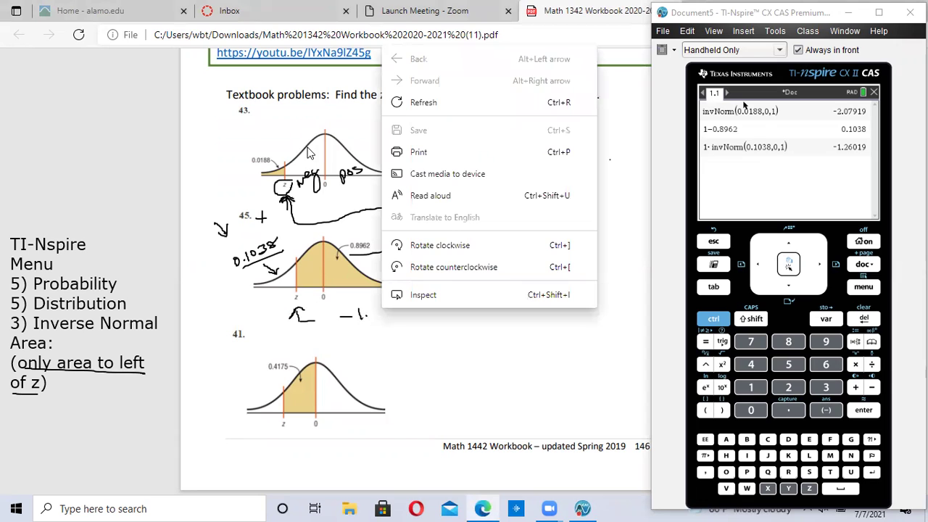
{"action": "left_click", "coordinate": [377, 301]}
{"action": "left_click_drag", "start_coordinate": [374, 308], "coordinate": [392, 315]}
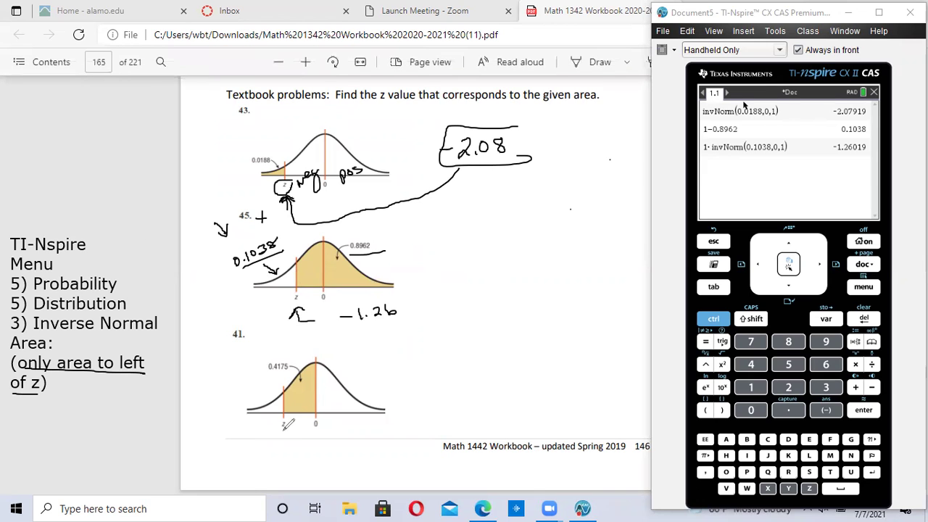
Step: Draw an arrow up to z in problem 41 and circle the left half of its curve
{"action": "left_click_drag", "start_coordinate": [282, 435], "coordinate": [286, 439]}
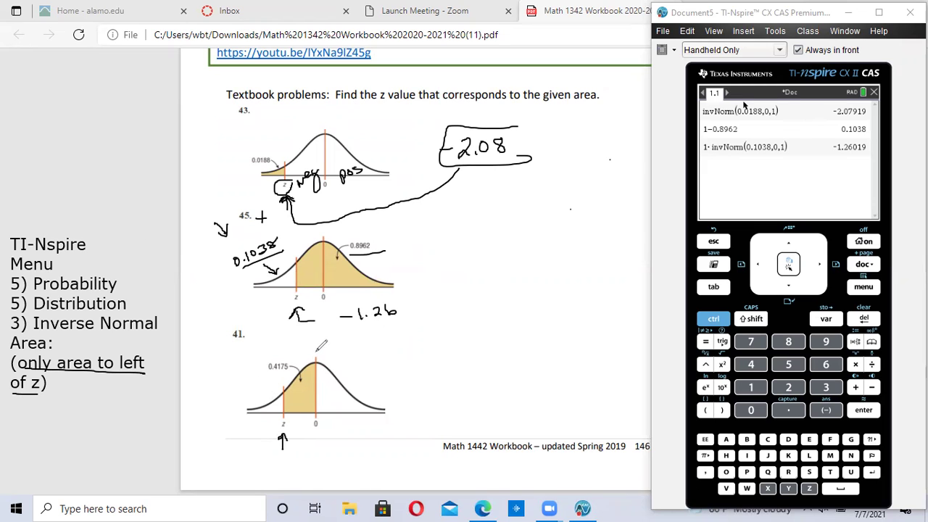
{"action": "mouse_move", "coordinate": [314, 349]}
{"action": "left_mouse_down"}
{"action": "mouse_move", "coordinate": [272, 350]}
{"action": "mouse_move", "coordinate": [241, 379]}
{"action": "mouse_move", "coordinate": [244, 419]}
{"action": "mouse_move", "coordinate": [296, 430]}
{"action": "mouse_move", "coordinate": [323, 424]}
{"action": "mouse_move", "coordinate": [319, 348]}
{"action": "left_mouse_up"}
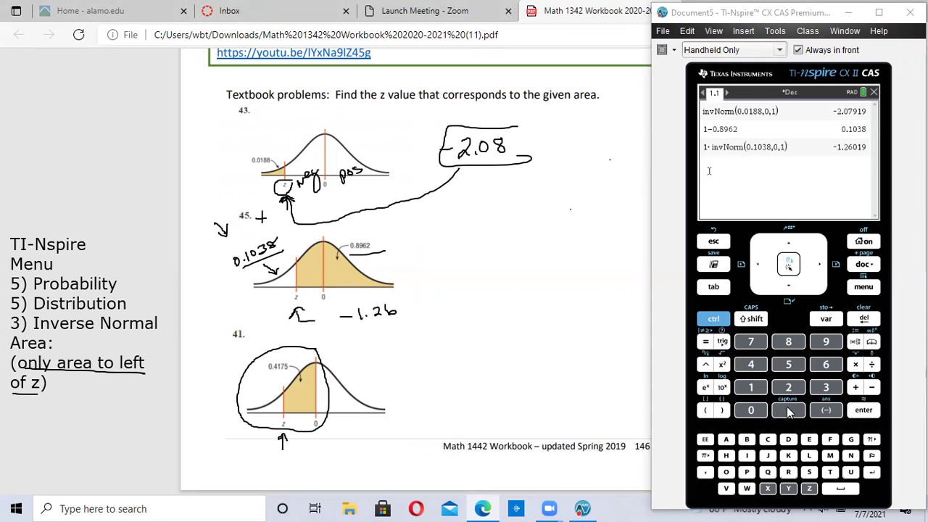
Step: Calculate 0.5-0.4175 on the calculator to get the area left of z in problem 41
{"action": "left_click", "coordinate": [752, 408]}
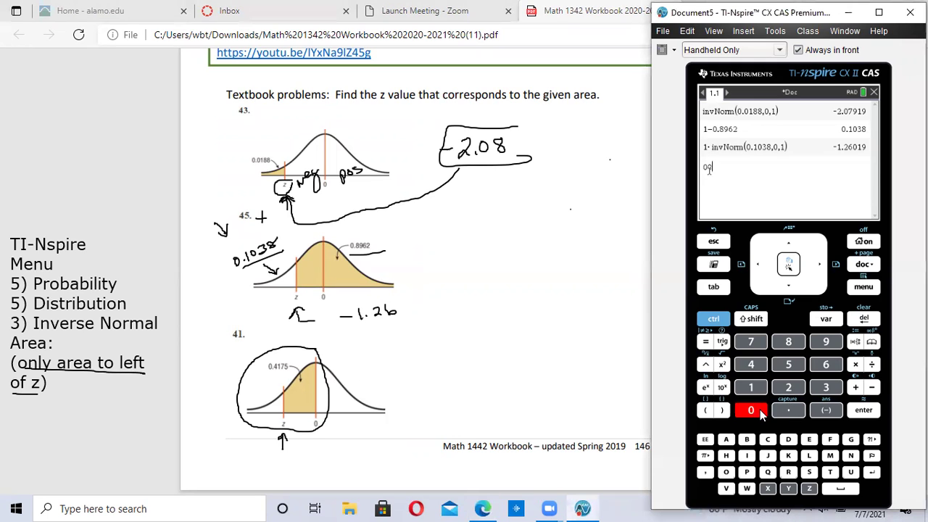
{"action": "left_click", "coordinate": [798, 411]}
{"action": "left_click", "coordinate": [791, 368]}
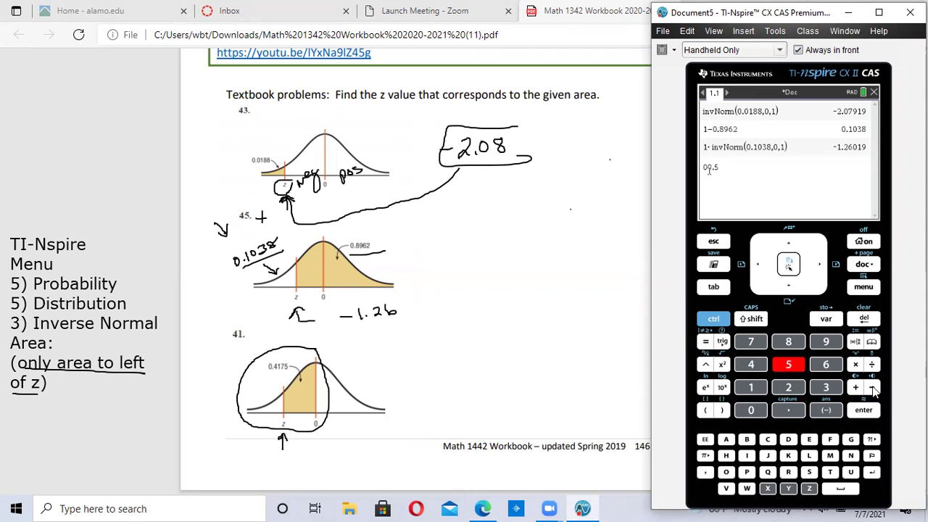
{"action": "left_click", "coordinate": [873, 388]}
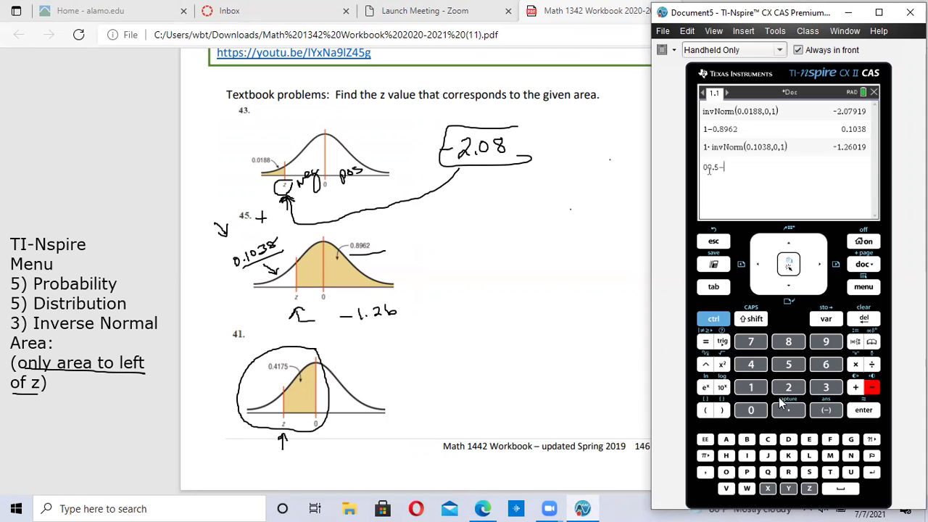
{"action": "left_click", "coordinate": [754, 409]}
{"action": "left_click", "coordinate": [785, 411]}
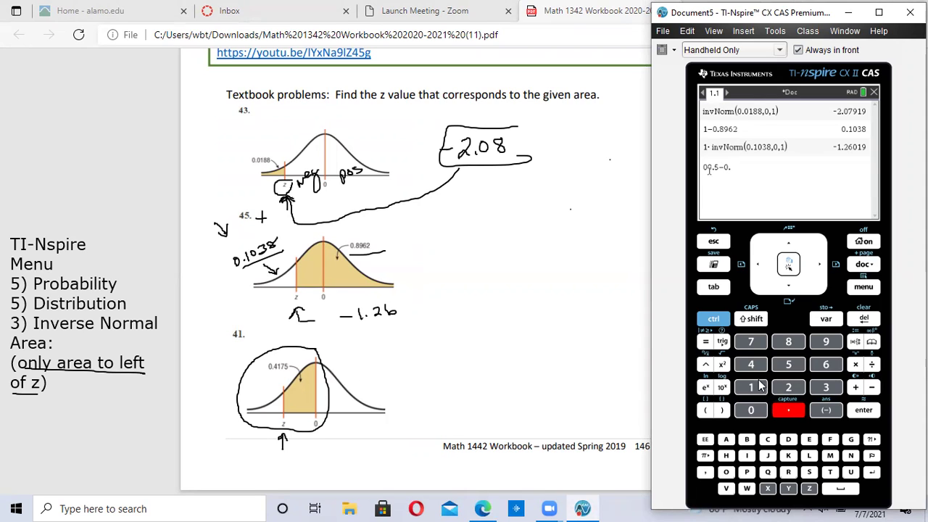
{"action": "left_click", "coordinate": [752, 370]}
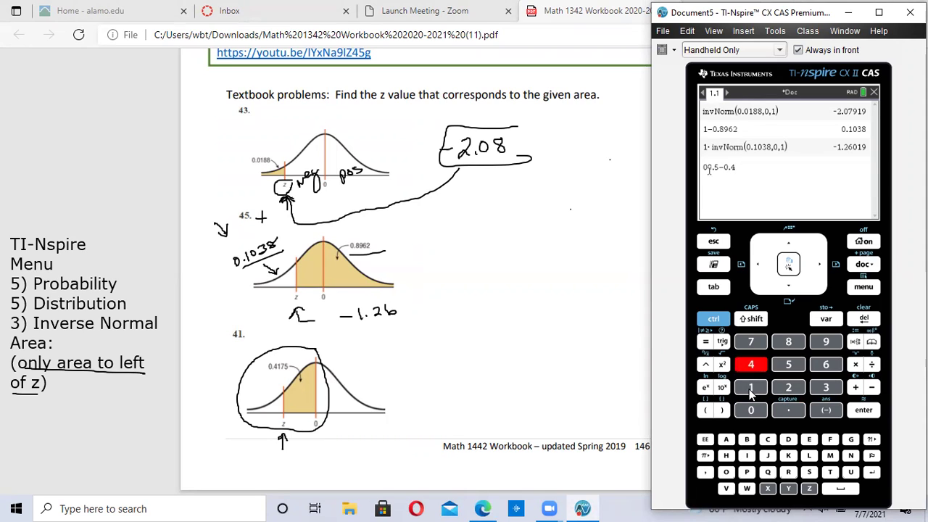
{"action": "left_click", "coordinate": [751, 390]}
{"action": "left_click", "coordinate": [751, 341]}
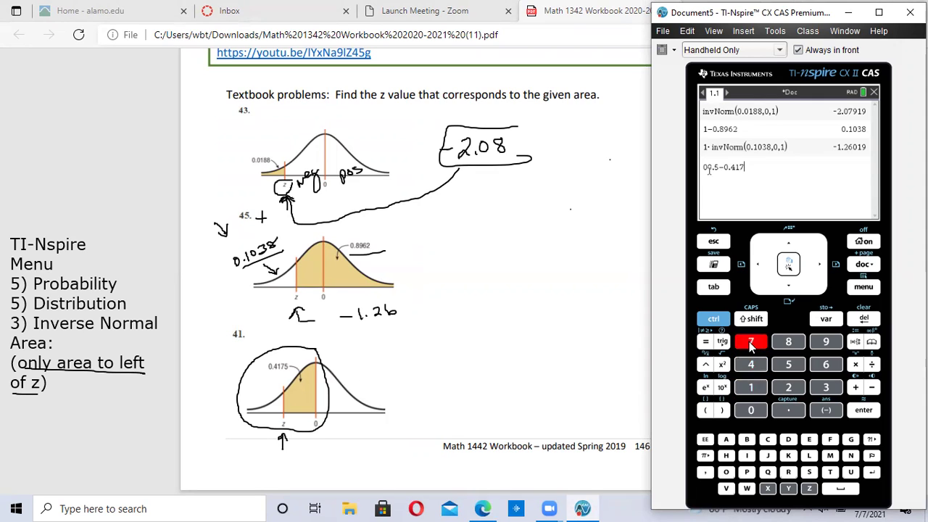
{"action": "left_click", "coordinate": [780, 366]}
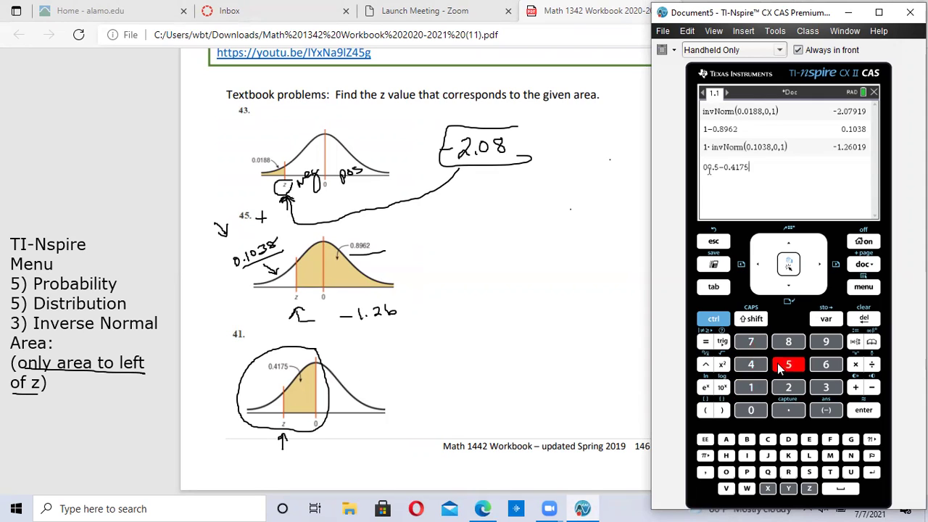
{"action": "left_click", "coordinate": [864, 410]}
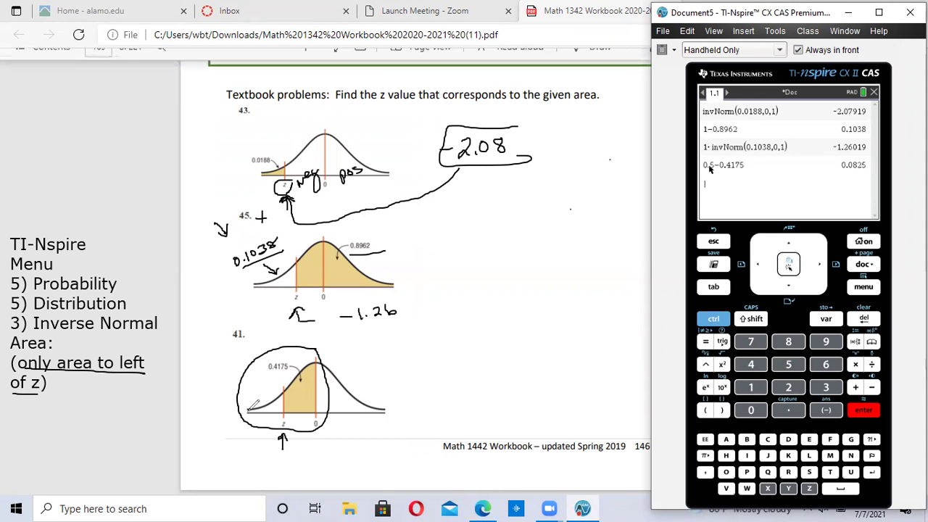
Step: Label problem 41's left tail with an arrow and 0.0825, and double-underline that result on the calculator screen
{"action": "mouse_move", "coordinate": [232, 376]}
{"action": "left_mouse_down"}
{"action": "mouse_move", "coordinate": [261, 400]}
{"action": "mouse_move", "coordinate": [262, 389]}
{"action": "left_mouse_up"}
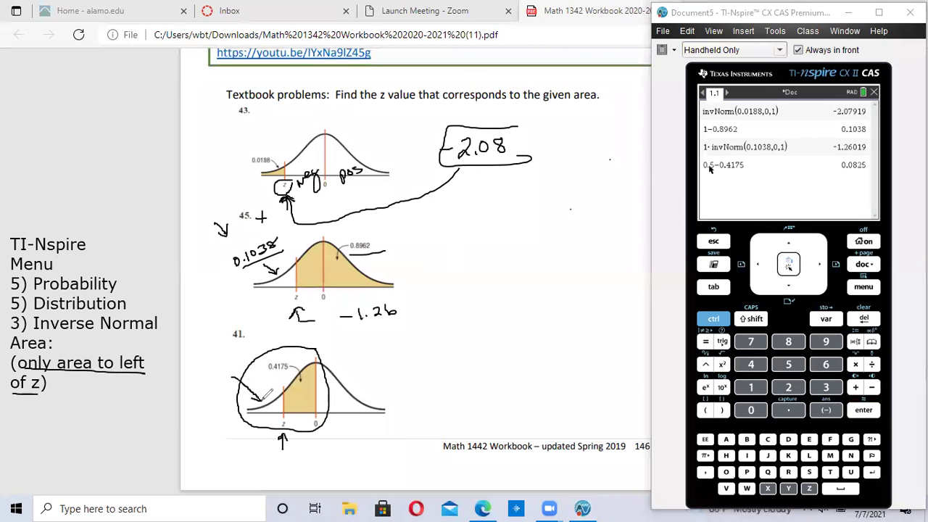
{"action": "mouse_move", "coordinate": [197, 371]}
{"action": "left_mouse_down"}
{"action": "mouse_move", "coordinate": [217, 351]}
{"action": "mouse_move", "coordinate": [235, 353]}
{"action": "left_mouse_up"}
{"action": "left_click", "coordinate": [203, 373]}
{"action": "mouse_move", "coordinate": [241, 340]}
{"action": "left_mouse_down"}
{"action": "mouse_move", "coordinate": [241, 351]}
{"action": "mouse_move", "coordinate": [250, 335]}
{"action": "left_mouse_up"}
{"action": "left_click_drag", "start_coordinate": [844, 178], "coordinate": [865, 176]}
{"action": "left_click_drag", "start_coordinate": [842, 181], "coordinate": [866, 181]}
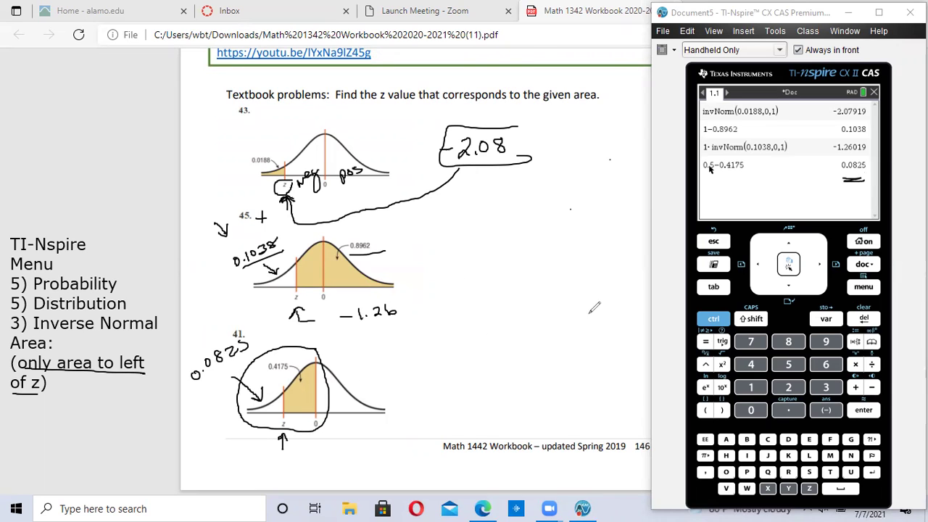
Step: Outline the left half of problem 41's curve, underline the z arrow, and highlight the left tail and its area 0.0825 in red
{"action": "mouse_move", "coordinate": [317, 353]}
{"action": "left_mouse_down"}
{"action": "mouse_move", "coordinate": [318, 407]}
{"action": "mouse_move", "coordinate": [246, 422]}
{"action": "mouse_move", "coordinate": [252, 385]}
{"action": "mouse_move", "coordinate": [337, 337]}
{"action": "left_mouse_up"}
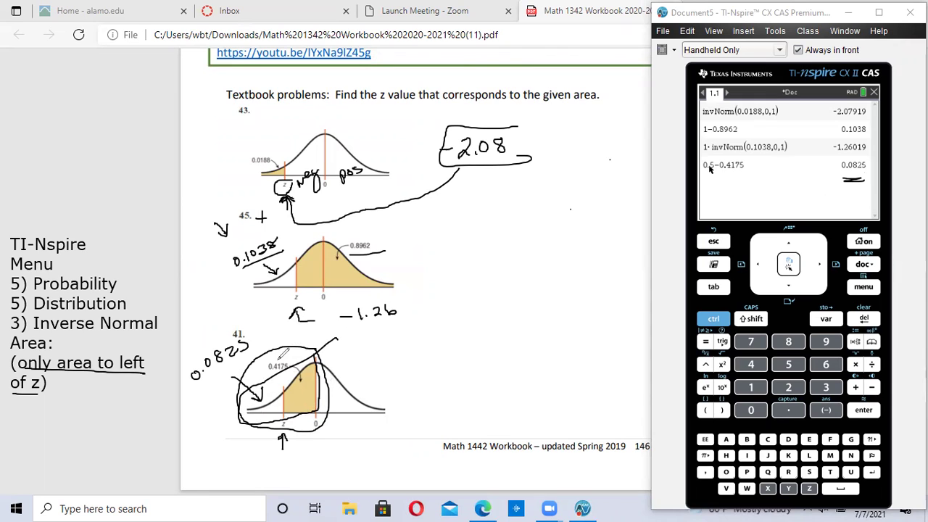
{"action": "mouse_move", "coordinate": [279, 352]}
{"action": "left_mouse_down"}
{"action": "mouse_move", "coordinate": [293, 344]}
{"action": "mouse_move", "coordinate": [317, 364]}
{"action": "left_mouse_up"}
{"action": "left_click_drag", "start_coordinate": [280, 450], "coordinate": [299, 450]}
{"action": "mouse_move", "coordinate": [281, 389]}
{"action": "left_mouse_down"}
{"action": "mouse_move", "coordinate": [282, 410]}
{"action": "mouse_move", "coordinate": [252, 406]}
{"action": "left_mouse_up"}
{"action": "mouse_move", "coordinate": [194, 371]}
{"action": "left_mouse_down"}
{"action": "mouse_move", "coordinate": [217, 346]}
{"action": "mouse_move", "coordinate": [212, 359]}
{"action": "mouse_move", "coordinate": [253, 341]}
{"action": "left_mouse_up"}
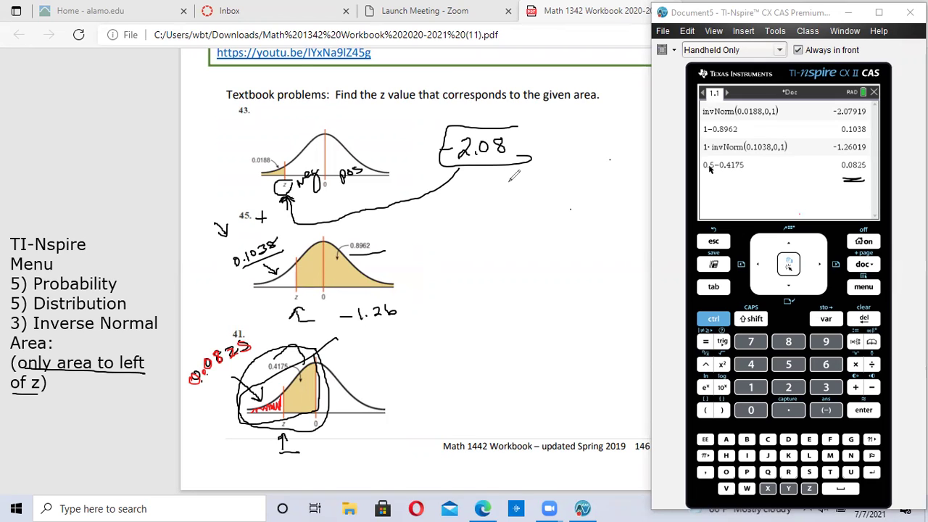
Step: Compute problem 41's z value with Inverse Normal, using area 0.0825, μ 0 and σ 1
{"action": "left_click", "coordinate": [864, 287]}
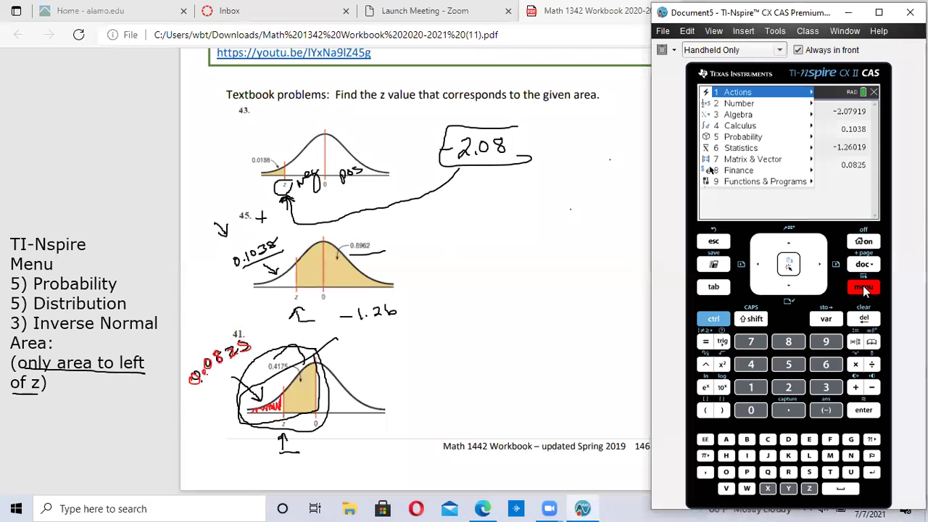
{"action": "left_click", "coordinate": [755, 138]}
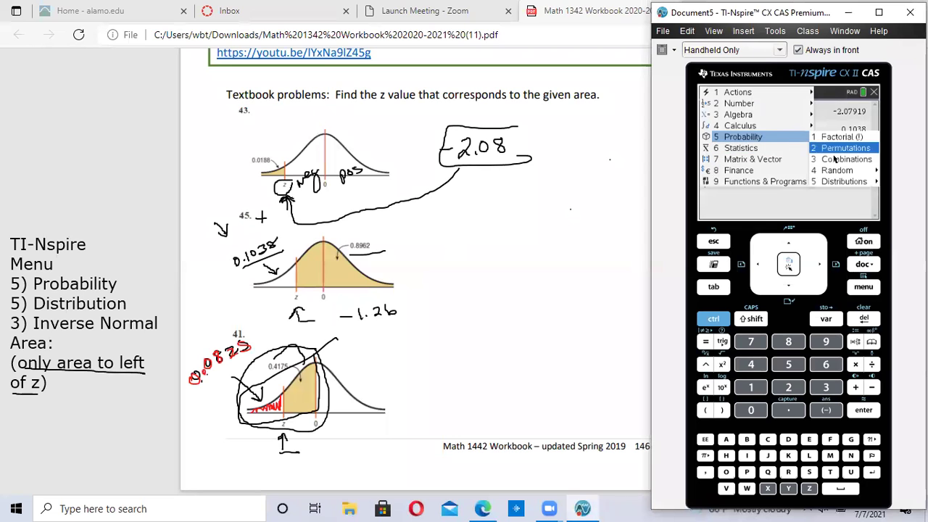
{"action": "left_click", "coordinate": [837, 182]}
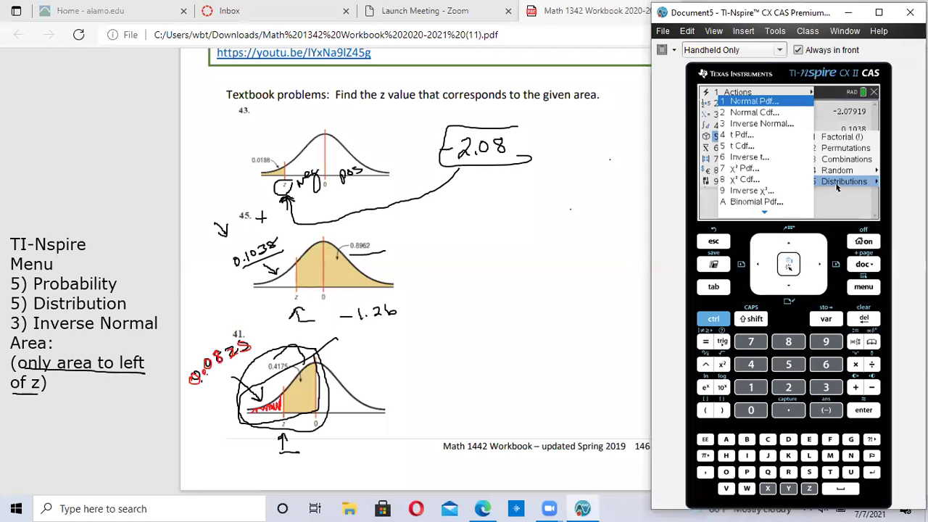
{"action": "left_click", "coordinate": [769, 125]}
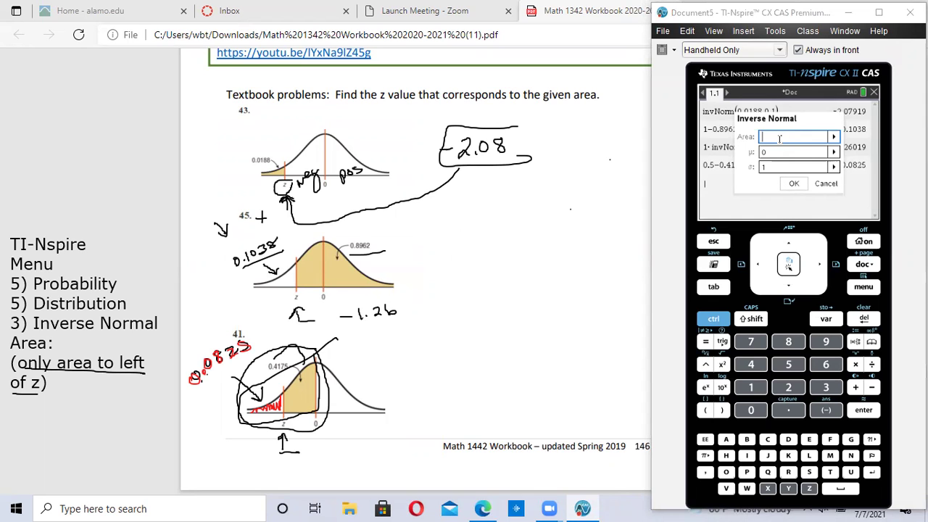
{"action": "left_click", "coordinate": [780, 138]}
{"action": "type", "text": "0"}
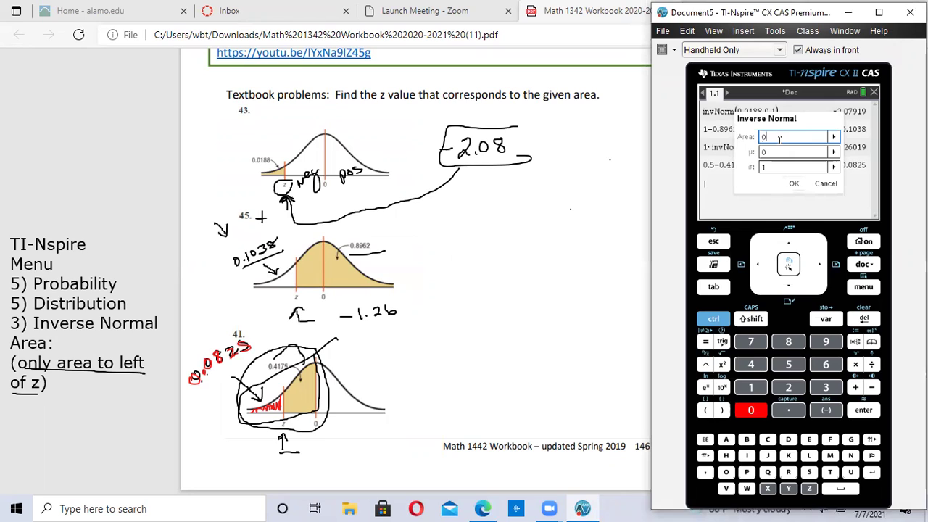
{"action": "type", "text": ".0825"}
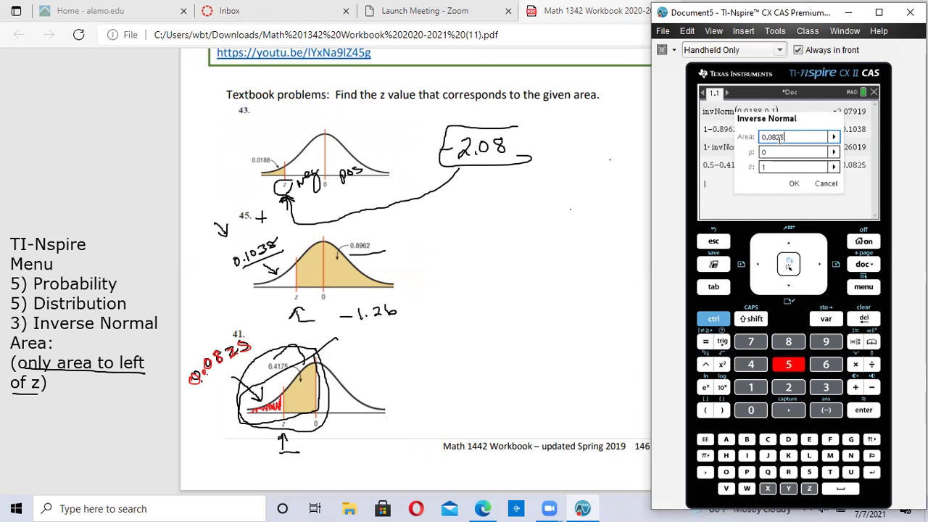
{"action": "left_click", "coordinate": [794, 185]}
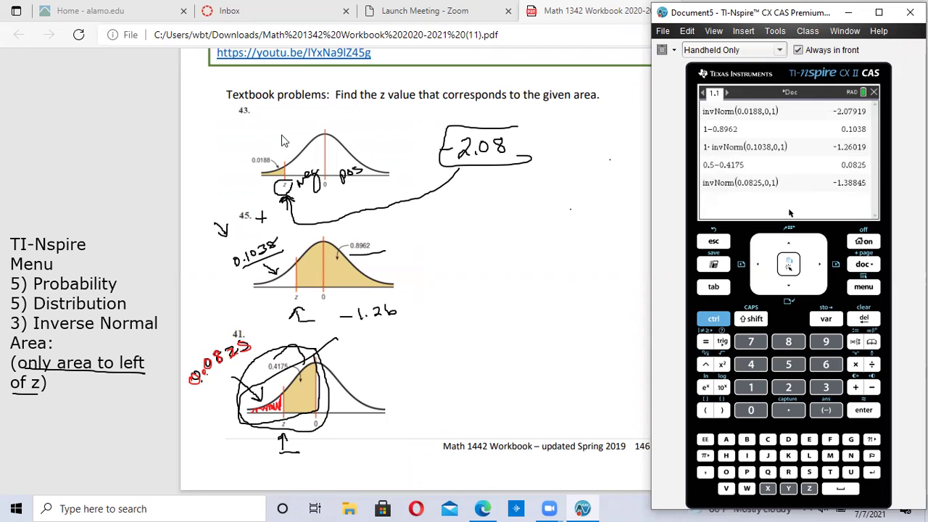
Step: Write -1.39 in red below problem 41's curve and circle it as the answer
{"action": "left_click_drag", "start_coordinate": [312, 444], "coordinate": [335, 446]}
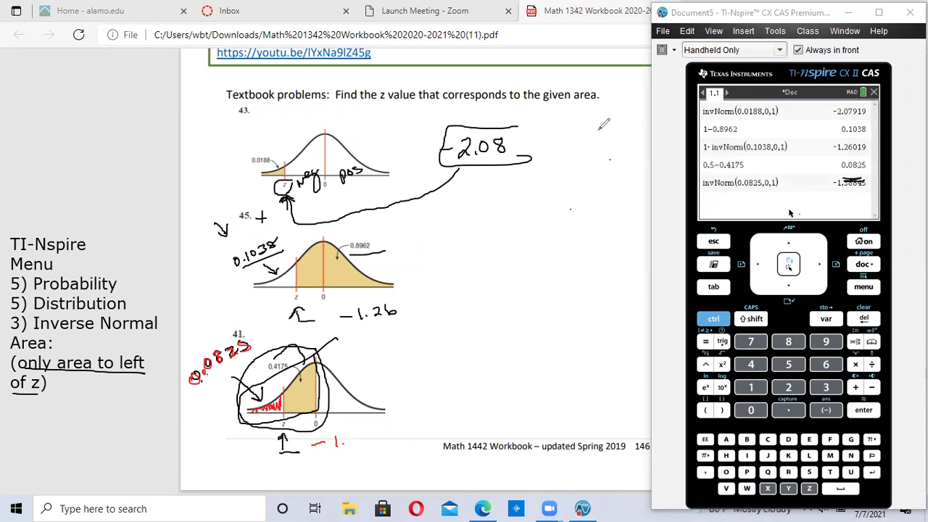
{"action": "left_click_drag", "start_coordinate": [859, 187], "coordinate": [860, 187]}
{"action": "mouse_move", "coordinate": [352, 433]}
{"action": "left_mouse_down"}
{"action": "mouse_move", "coordinate": [354, 447]}
{"action": "mouse_move", "coordinate": [368, 444]}
{"action": "left_mouse_up"}
{"action": "mouse_move", "coordinate": [384, 408]}
{"action": "left_mouse_down"}
{"action": "mouse_move", "coordinate": [311, 438]}
{"action": "mouse_move", "coordinate": [360, 457]}
{"action": "mouse_move", "coordinate": [370, 417]}
{"action": "left_mouse_up"}
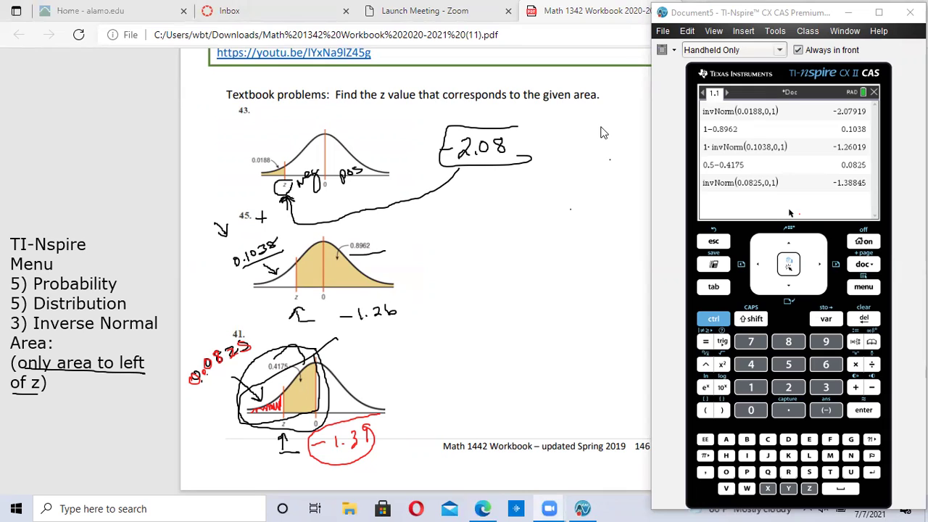
{"action": "key", "text": "alt+c"}
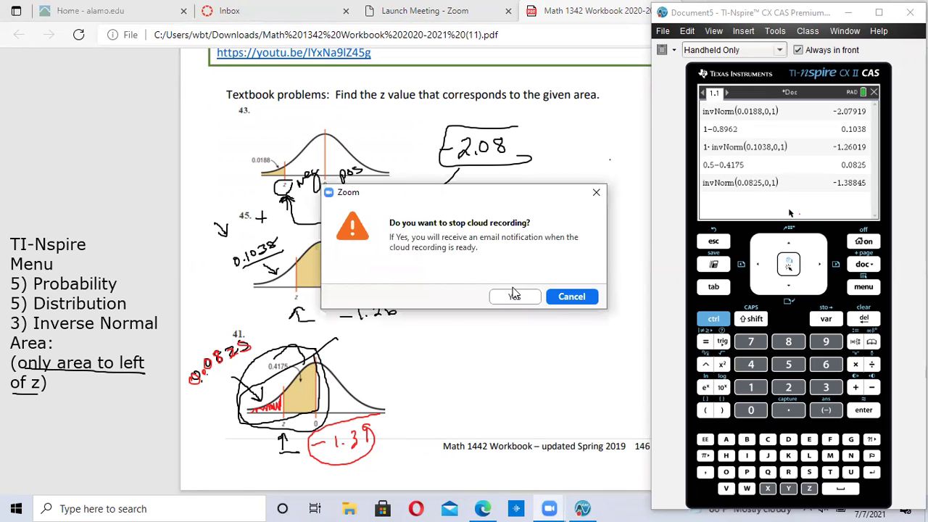